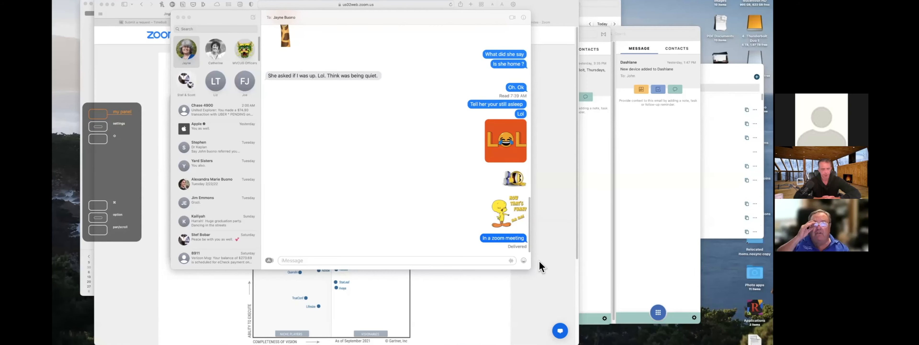
# Step: Switch to Final Cut Pro and view the Export File settings for the final feb Project without exporting
pyautogui.click(434, 342)
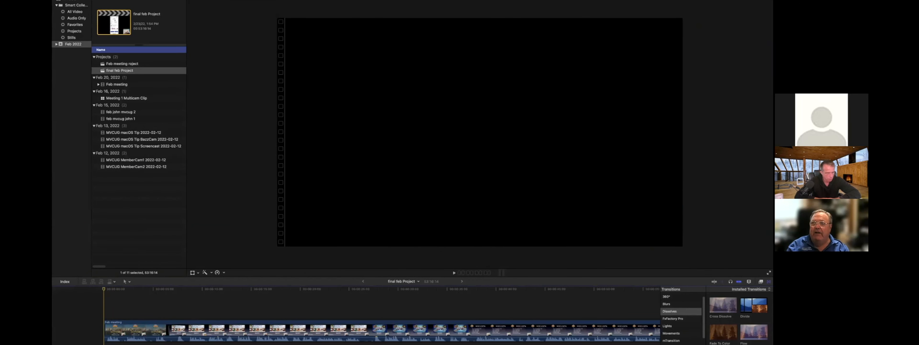
pyautogui.click(101, 0)
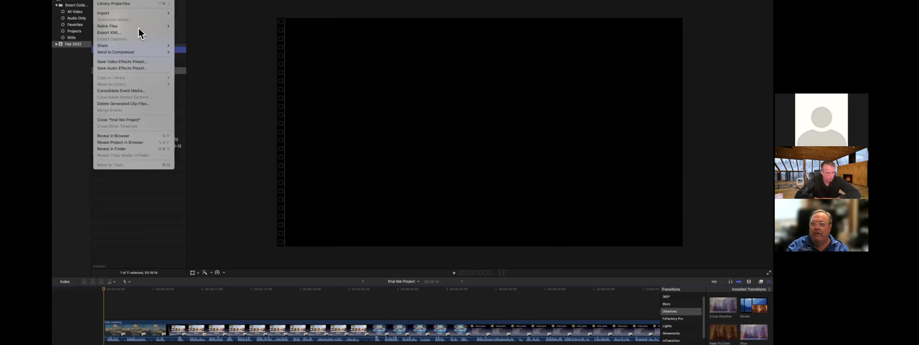
pyautogui.click(200, 50)
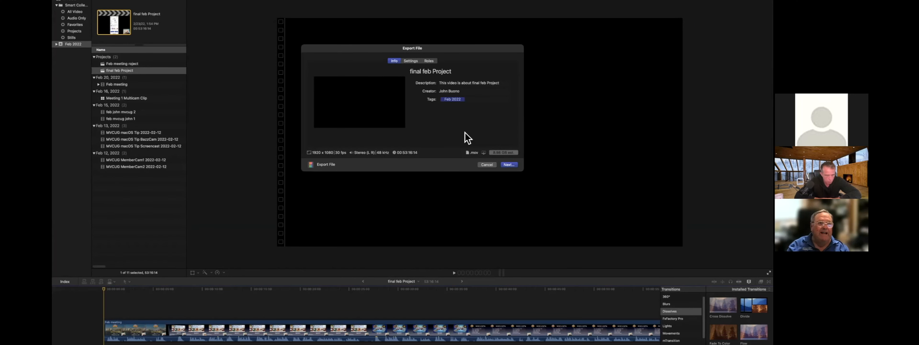
pyautogui.click(487, 162)
# Step: Switch to TimeBolt and load final feb Project.mov from the Feb 2022 folder
pyautogui.click(531, 343)
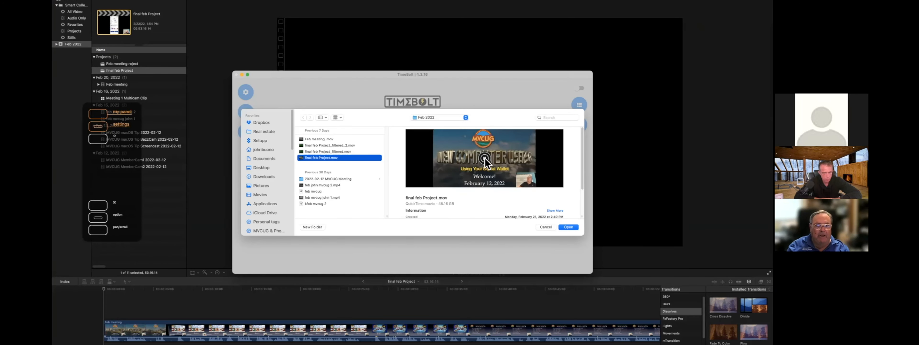
pyautogui.click(569, 227)
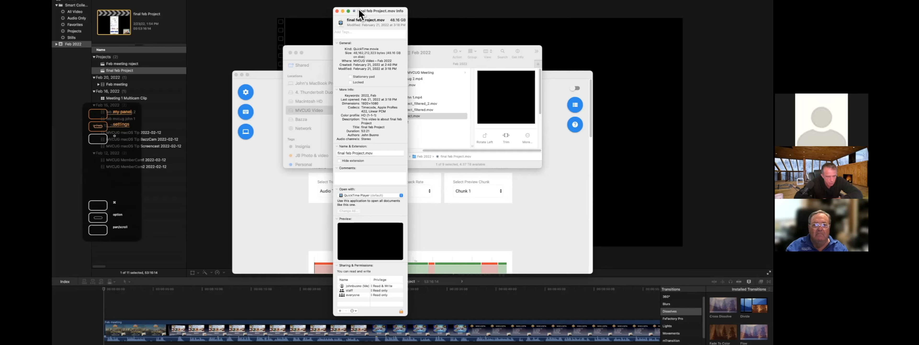
# Step: Close the movie's info window and the Finder window, and enlarge and reposition the TimeBolt window
pyautogui.moveTo(361, 15); pyautogui.dragTo(310, 11)
pyautogui.click(286, 9)
pyautogui.click(290, 52)
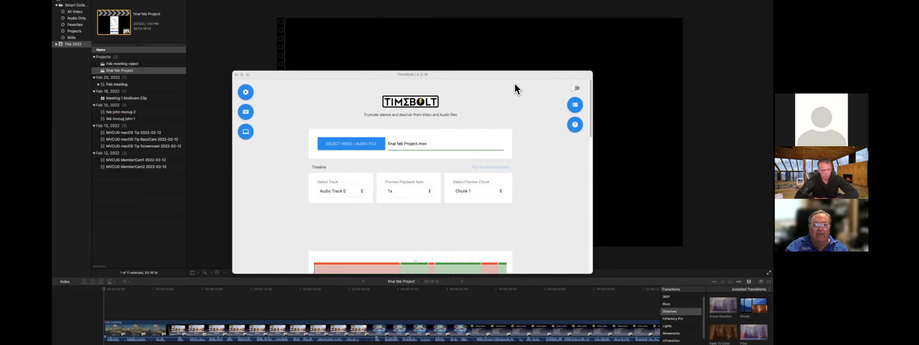
pyautogui.doubleClick(513, 76)
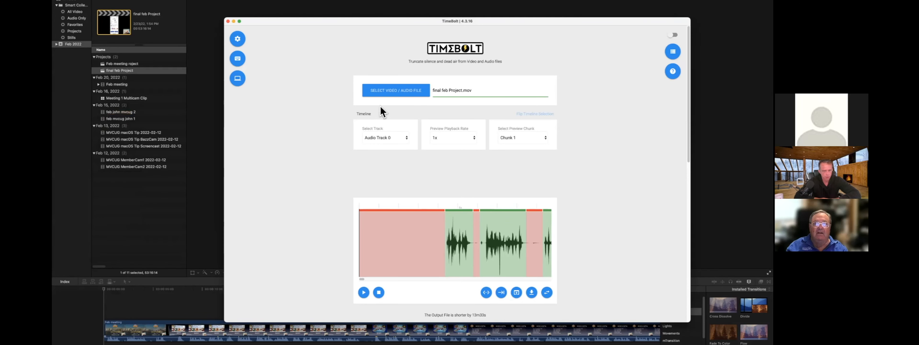
pyautogui.moveTo(380, 20); pyautogui.dragTo(340, 6)
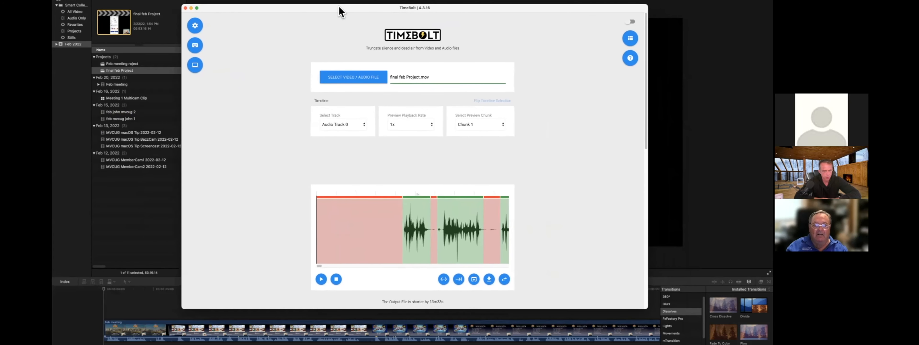
# Step: Export the silence-trimmed edit as FCPXML and reveal the exported file in Finder
pyautogui.scroll(-10, 492, 294)
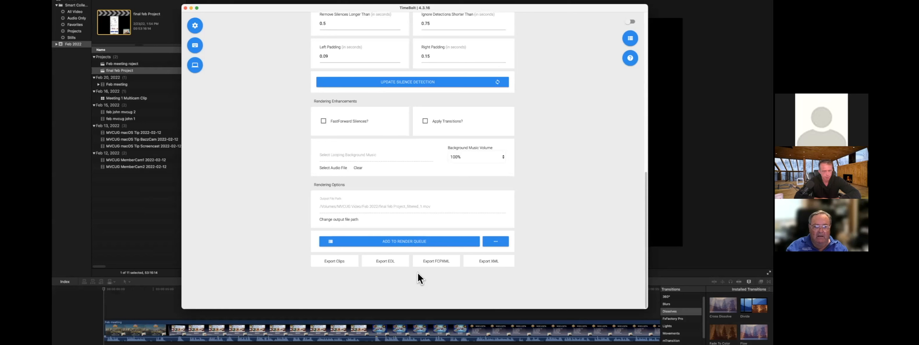
pyautogui.click(437, 262)
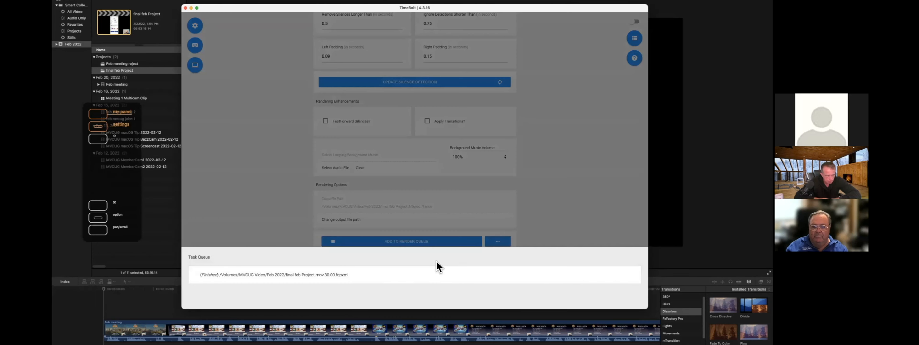
pyautogui.click(338, 275)
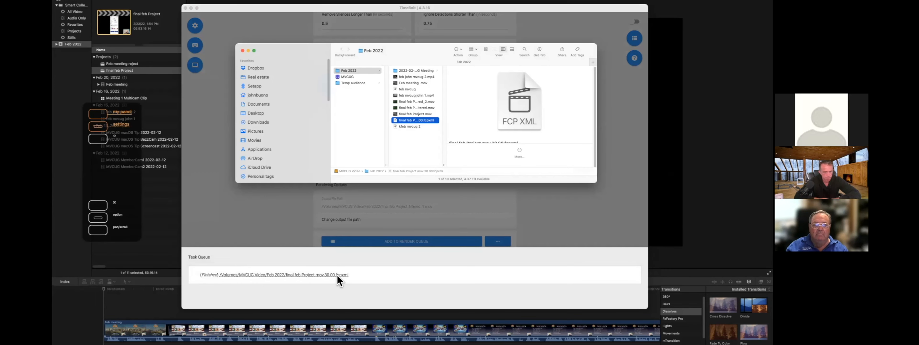
# Step: Open the exported FCPXML file in Final Cut Pro and import it into the MVCUG library on the MVCUG Video drive
pyautogui.doubleClick(423, 120)
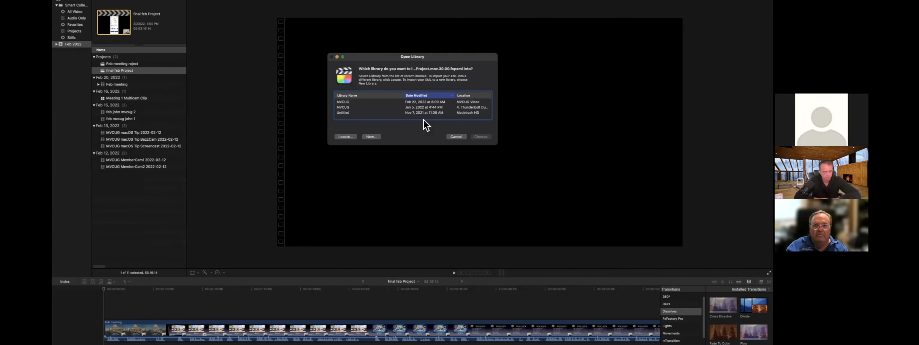
pyautogui.click(350, 103)
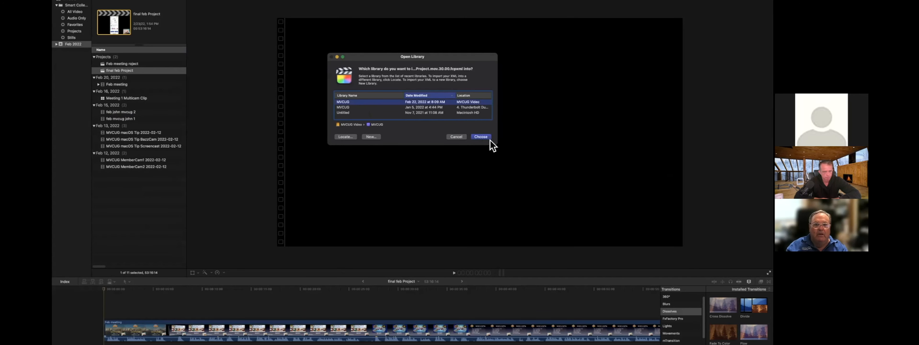
pyautogui.click(482, 138)
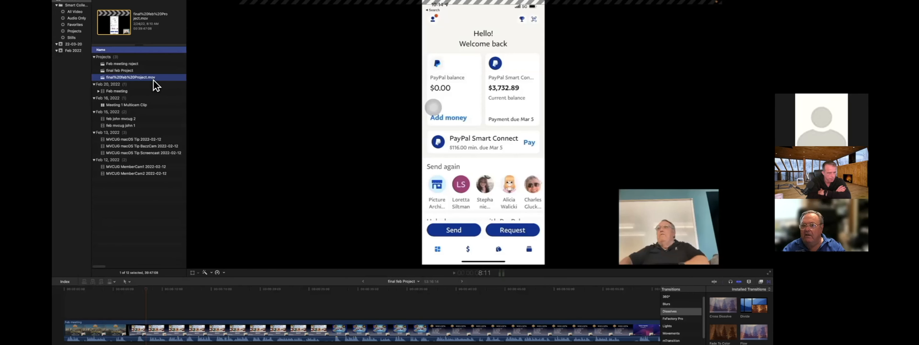
# Step: Open the imported final%20feb%20Project.mov project, play its opening seconds, and enlarge the start of the timeline to examine the cuts
pyautogui.doubleClick(153, 82)
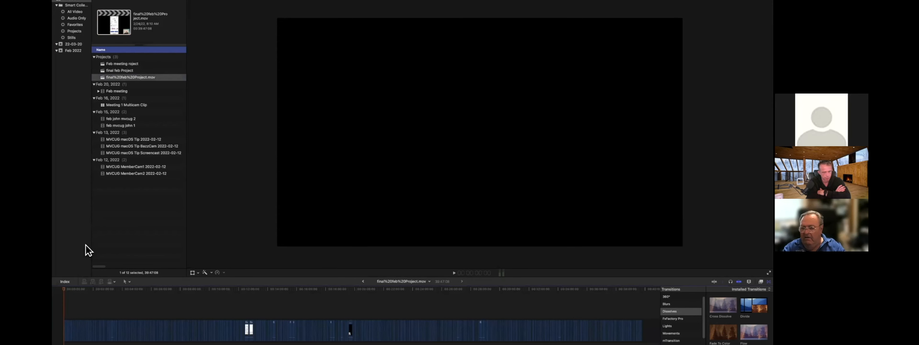
pyautogui.press('space')
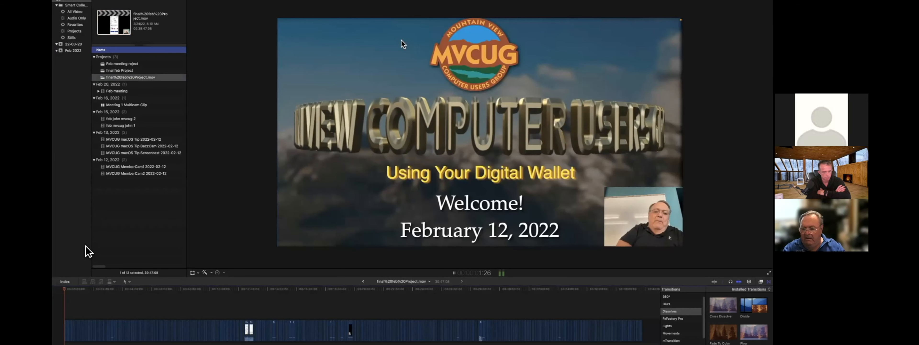
pyautogui.press('z')
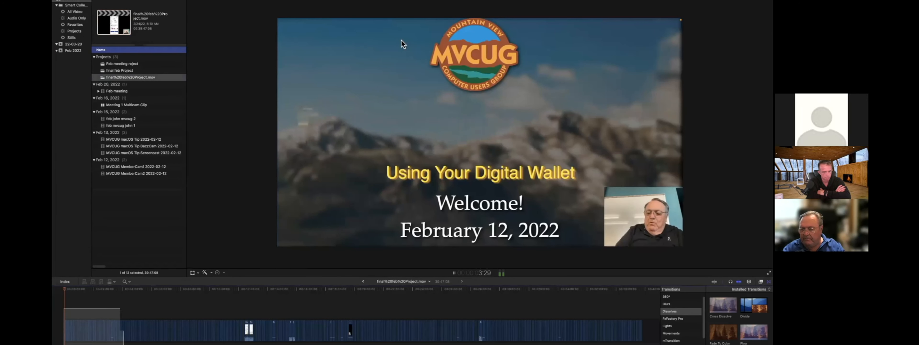
pyautogui.click(65, 311)
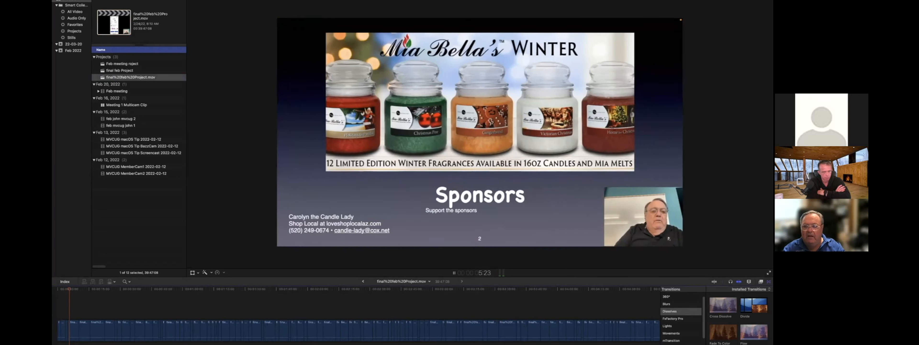
pyautogui.press('space')
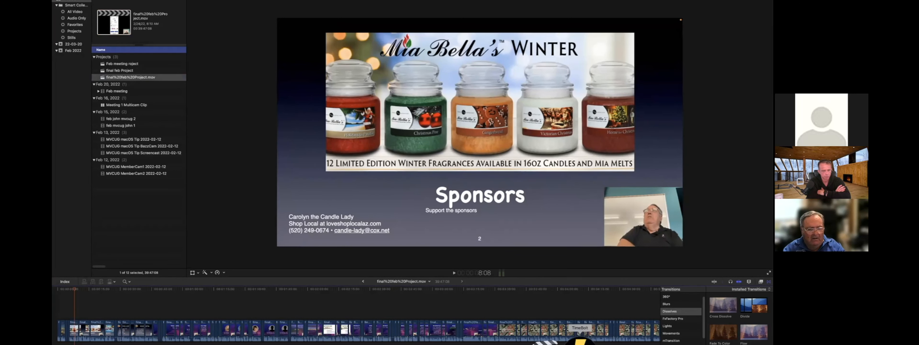
# Step: Return to TimeBolt, dismiss the task queue, and examine the waveform and silence detection options for final feb Project.mov
pyautogui.click(572, 340)
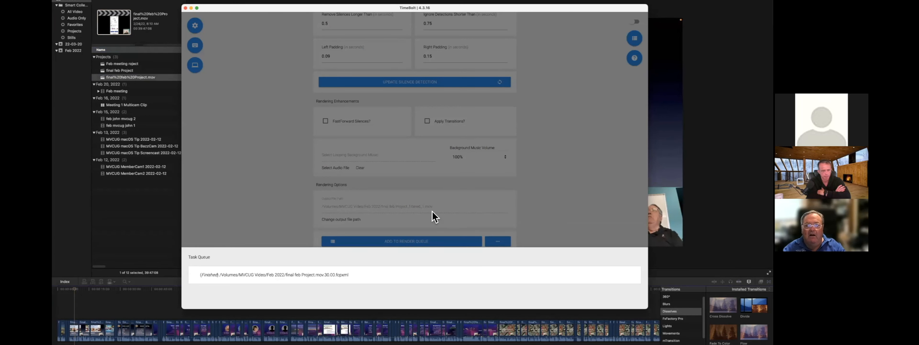
pyautogui.click(585, 150)
pyautogui.scroll(10, 576, 156)
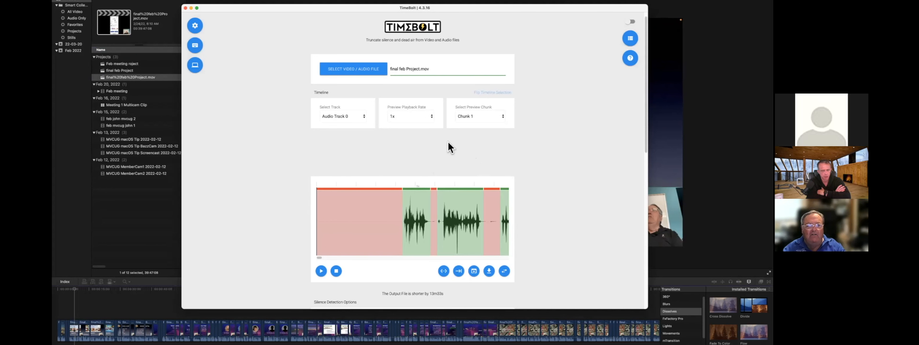
pyautogui.scroll(-2, 456, 150)
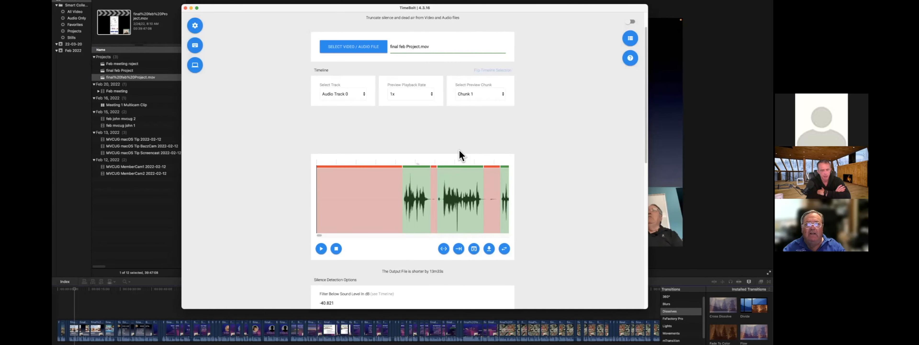
pyautogui.scroll(1, 458, 149)
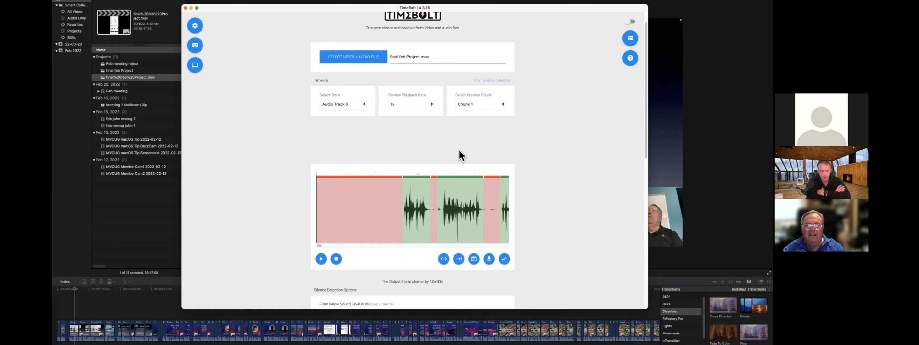
pyautogui.scroll(-5, 217, 180)
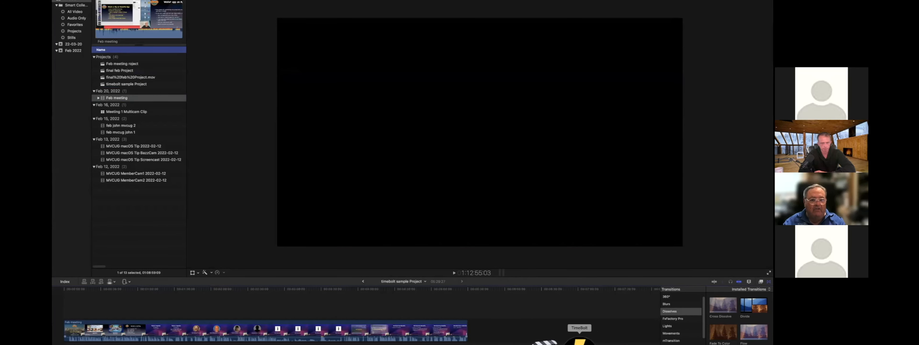
# Step: Switch to TimeBolt, play the unfiltered timebolt sample movie in QuickTime Player, and close the player window
pyautogui.click(580, 342)
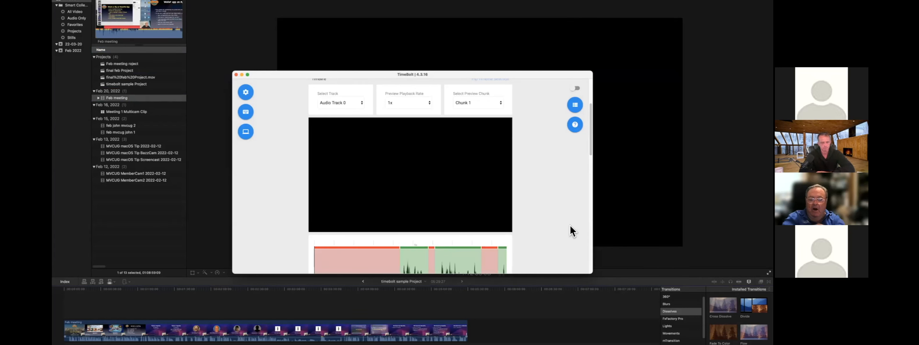
pyautogui.click(336, 233)
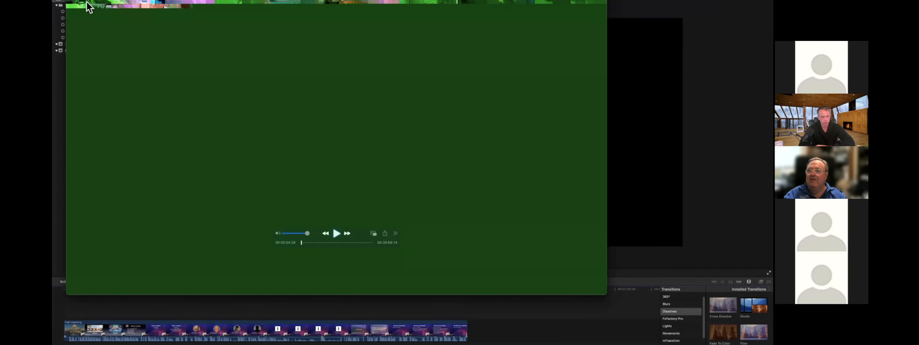
pyautogui.click(73, 2)
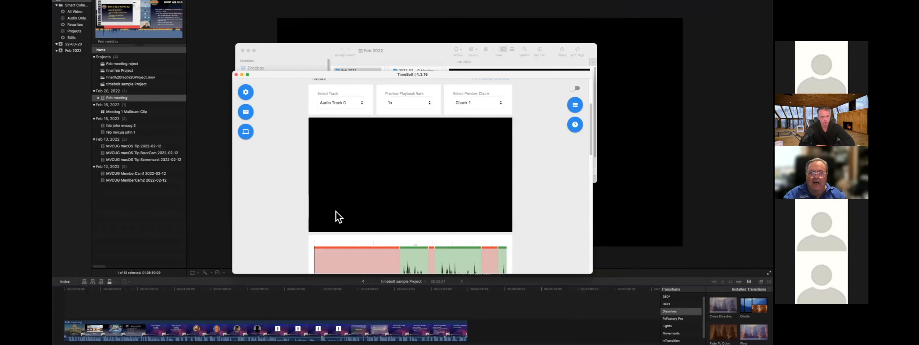
# Step: Add the sample movie to TimeBolt's render queue and render it as timebolt sample Project_filtered.mov
pyautogui.scroll(-10, 390, 151)
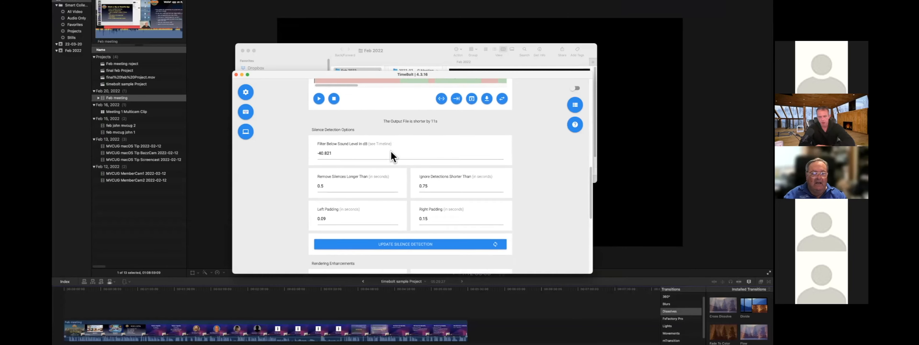
pyautogui.scroll(-5, 391, 151)
pyautogui.click(417, 209)
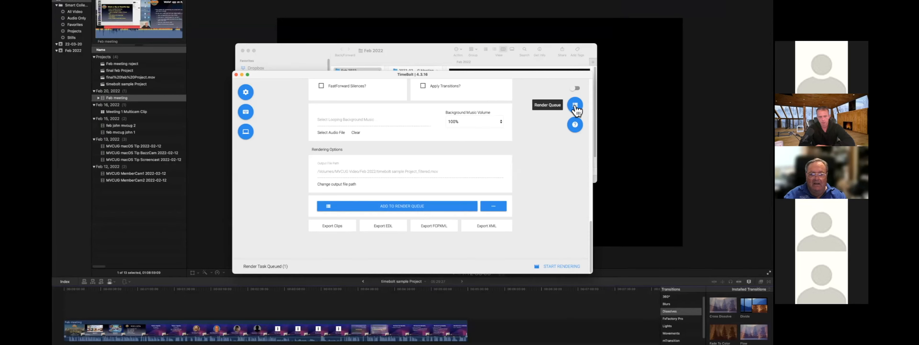
pyautogui.scroll(4, 494, 202)
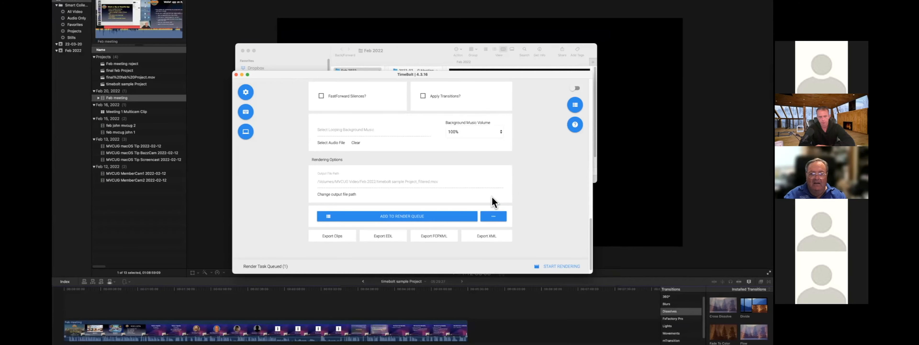
pyautogui.scroll(5, 491, 196)
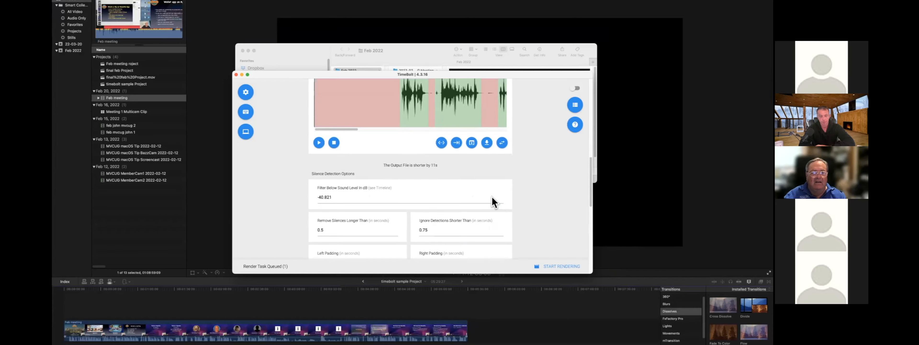
pyautogui.moveTo(541, 255)
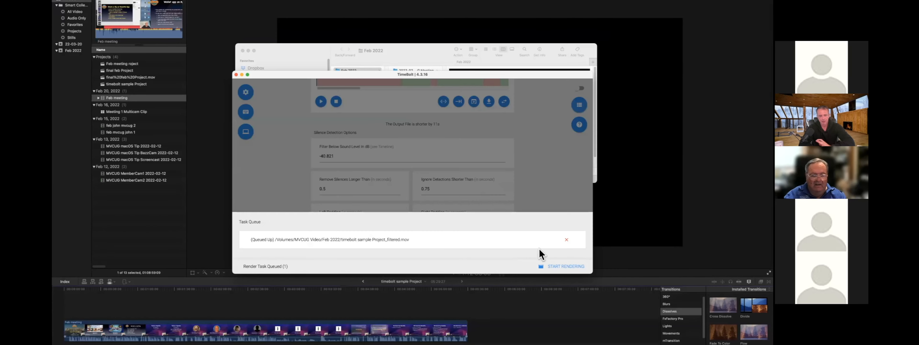
pyautogui.click(558, 267)
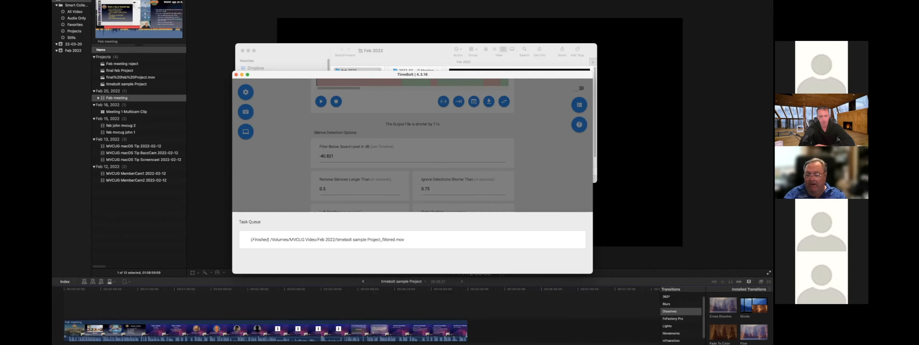
# Step: Open the rendered timebolt sample Project_filtered.mov from the Feb 2022 folder in QuickTime Player
pyautogui.click(150, 344)
pyautogui.click(429, 132)
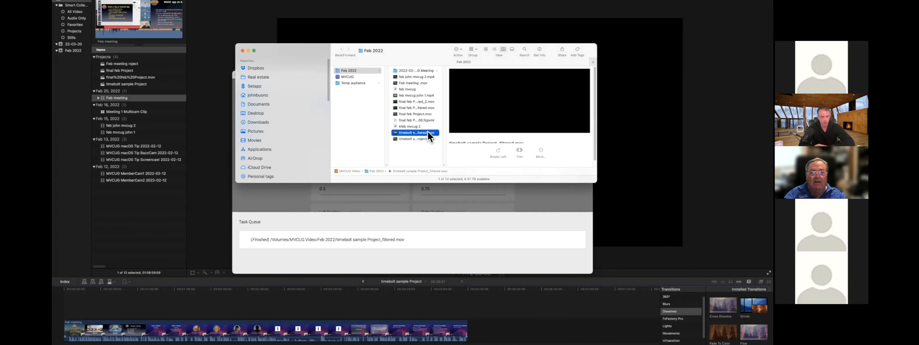
pyautogui.doubleClick(405, 132)
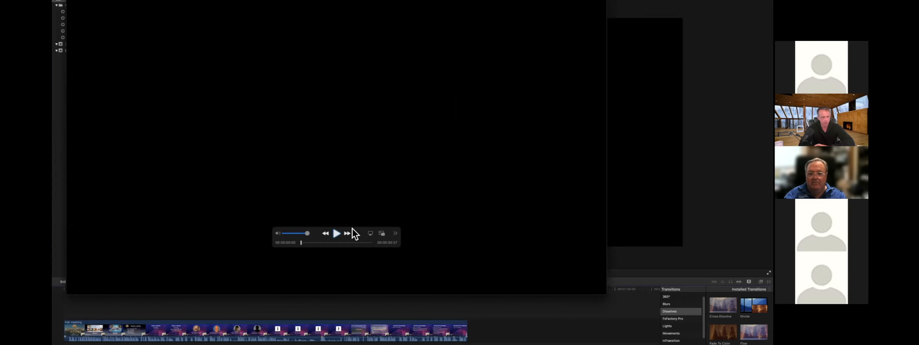
# Step: Play the filtered sample movie, close the player, and open the original timebolt sample Project.mov from the Feb 2022 folder
pyautogui.click(336, 233)
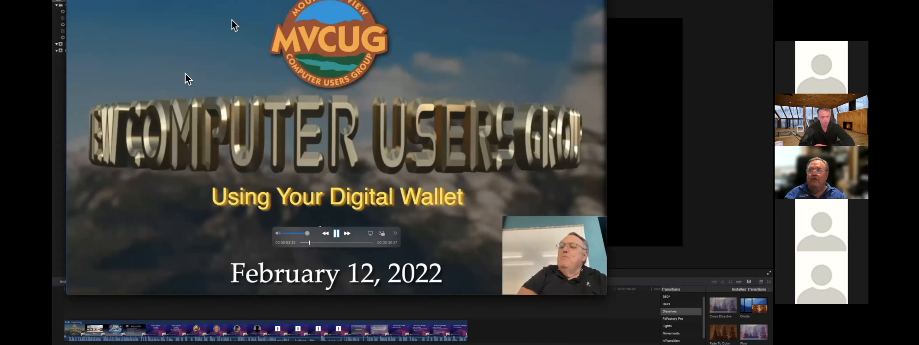
pyautogui.press('super+w')
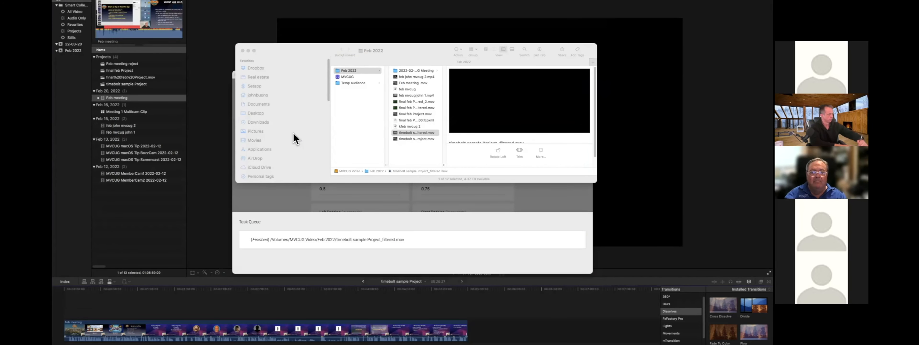
pyautogui.click(406, 139)
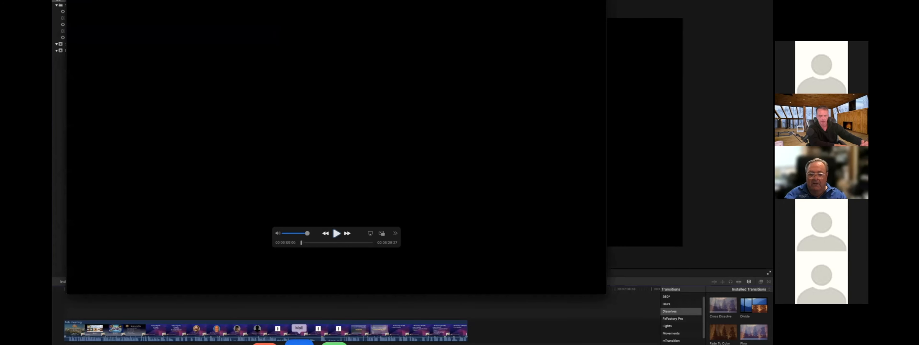
# Step: Switch to Safari and examine the TimeBolt Help Center page and its Support Form fields
pyautogui.click(299, 343)
pyautogui.scroll(4, 359, 165)
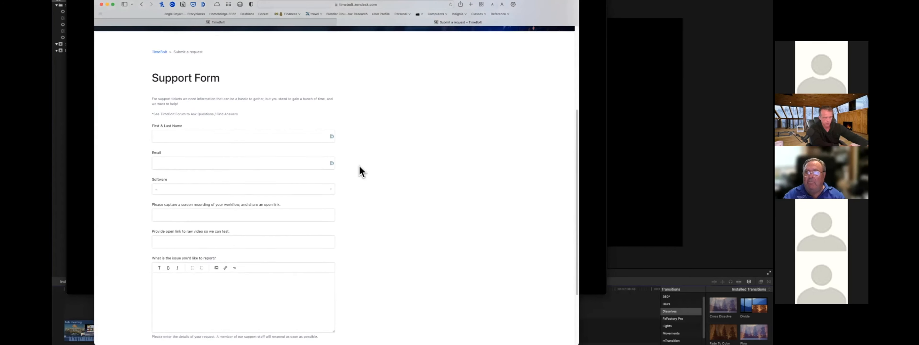
pyautogui.scroll(2, 359, 165)
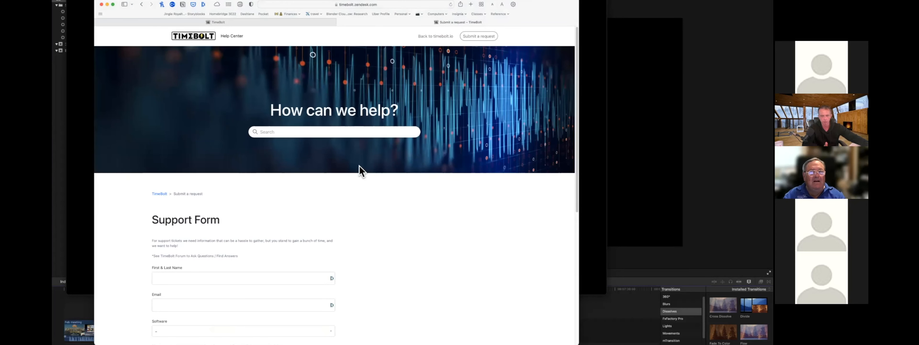
pyautogui.scroll(-3, 360, 167)
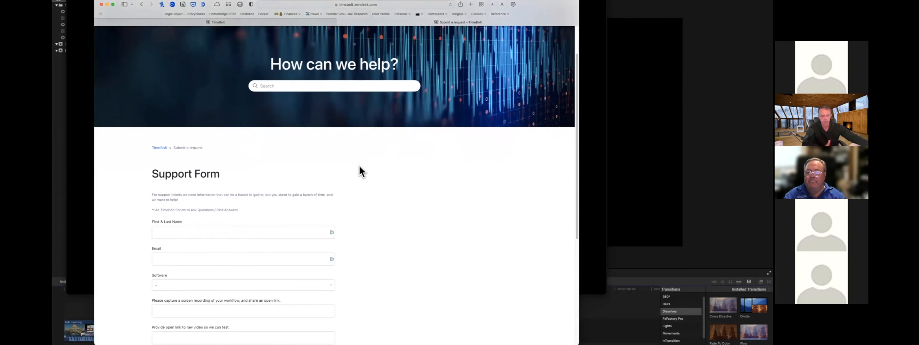
pyautogui.scroll(-3, 348, 280)
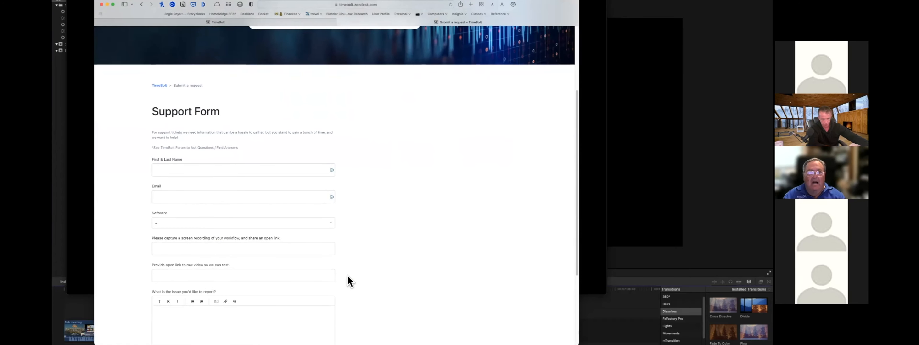
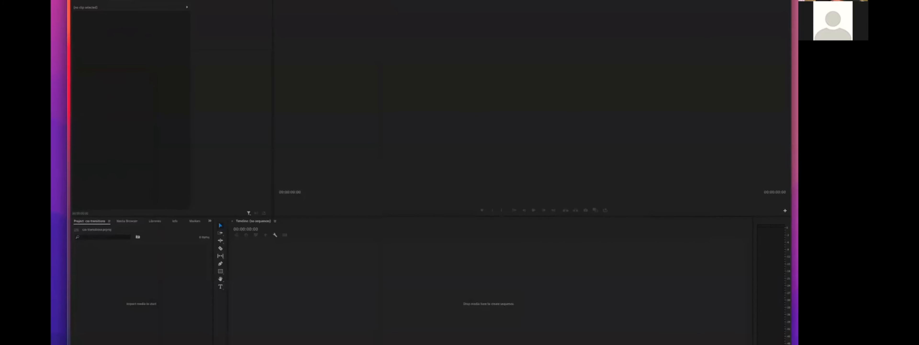
# Step: Import the pair of css-transitions items into the Premiere Pro project and create a timeline sequence from the shorter one
pyautogui.moveTo(70, 275); pyautogui.dragTo(134, 287)
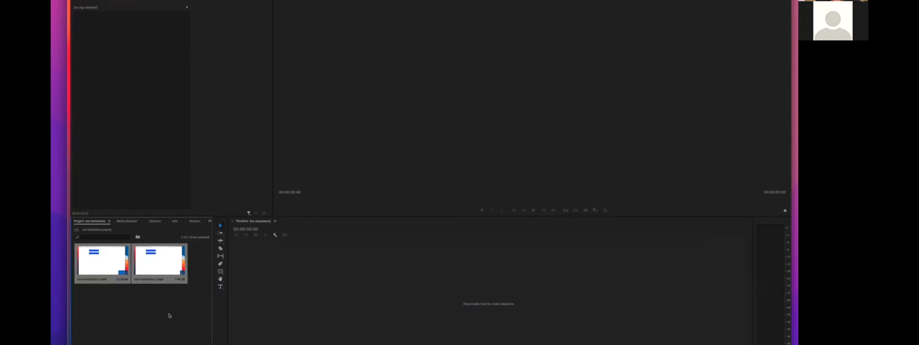
pyautogui.click(169, 315)
pyautogui.moveTo(160, 257); pyautogui.dragTo(281, 283)
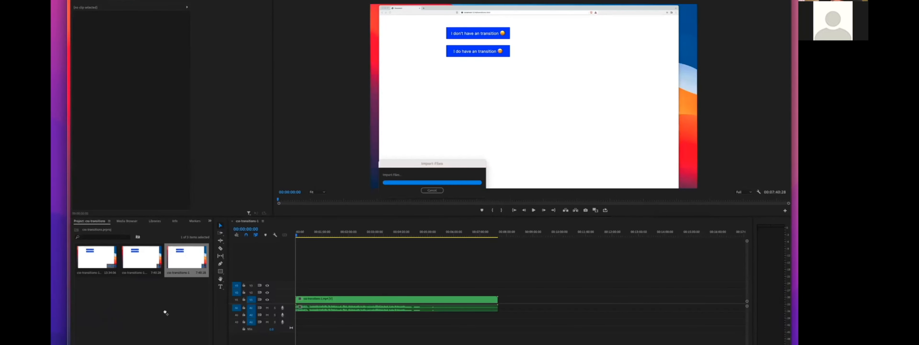
# Step: Import another pair of css-transitions items and append the one with cuts after the uncut clip in the timeline
pyautogui.click(153, 330)
pyautogui.moveTo(141, 296); pyautogui.dragTo(688, 304)
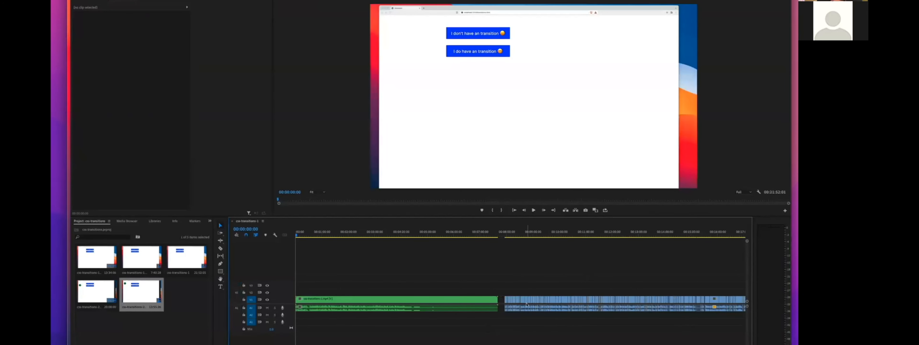
pyautogui.moveTo(587, 343); pyautogui.dragTo(503, 343)
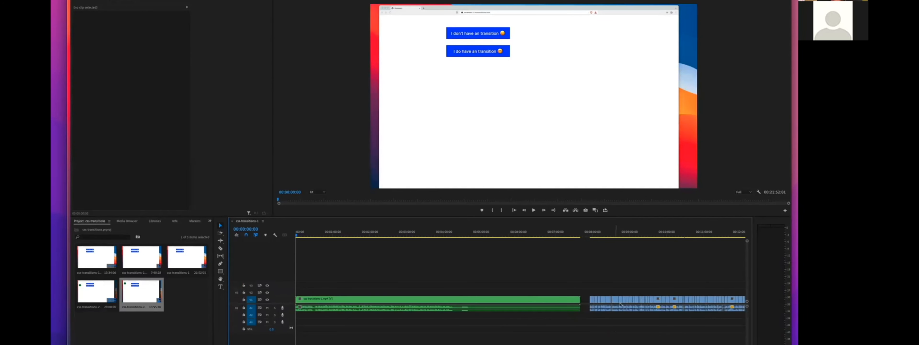
pyautogui.moveTo(503, 343); pyautogui.dragTo(690, 343)
# Step: Delete all items from the css-transitions project
pyautogui.click(179, 288)
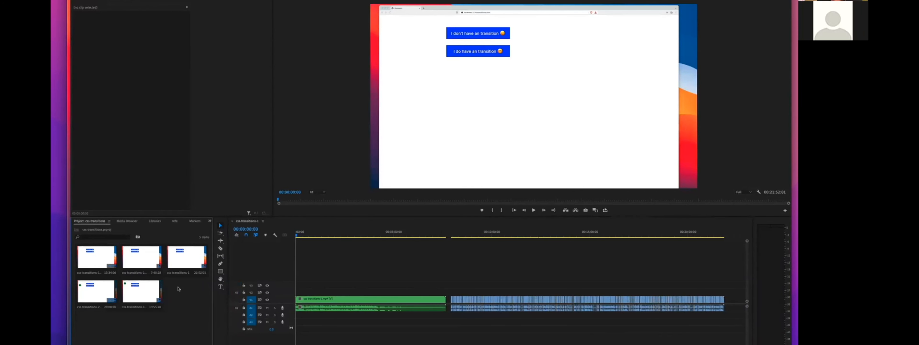
pyautogui.hotkey('ctrl', 'a')
pyautogui.press('Delete')
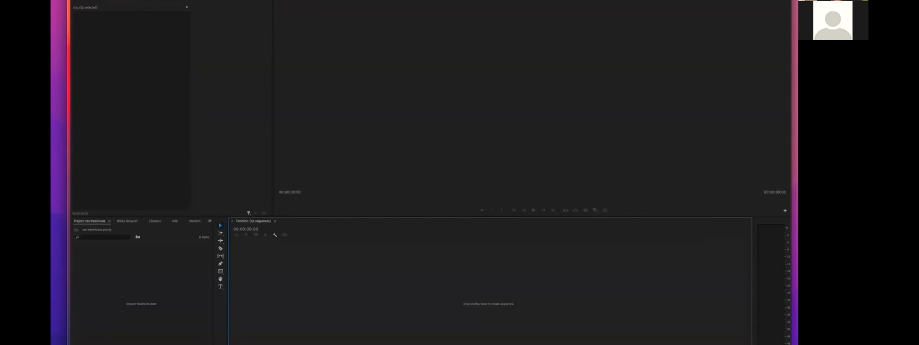
# Step: Import a pair of css-transitions items into the empty project and add the second one to the timeline
pyautogui.moveTo(68, 259); pyautogui.dragTo(117, 273)
pyautogui.click(177, 328)
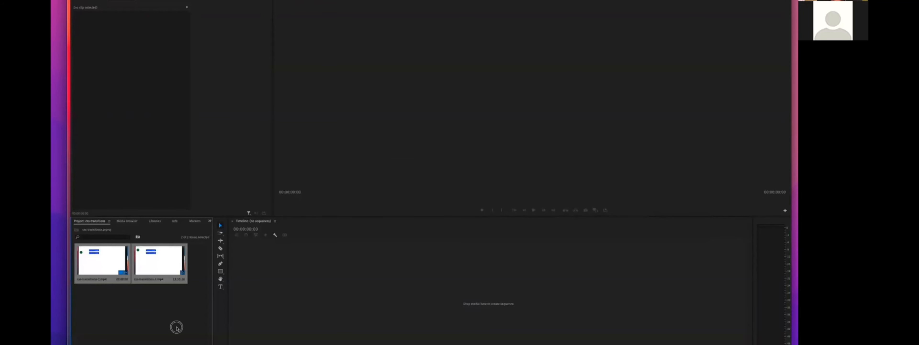
pyautogui.moveTo(161, 261); pyautogui.dragTo(365, 307)
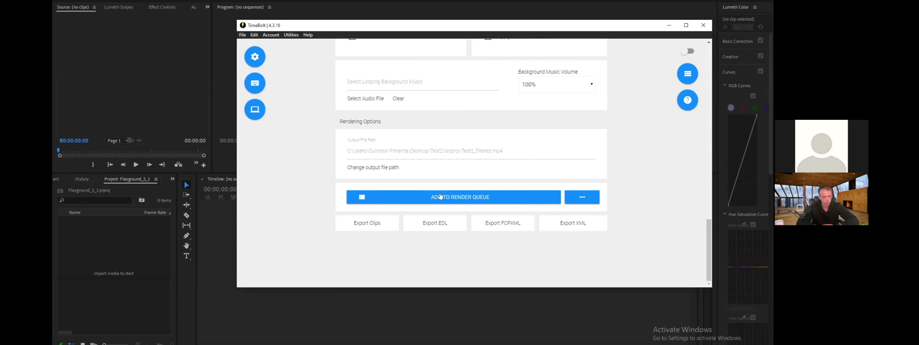
# Step: Review the Test2.mp4 waveform cuts in TimeBolt, export them as XML, and open the exported file's folder from the task queue
pyautogui.scroll(18, 442, 199)
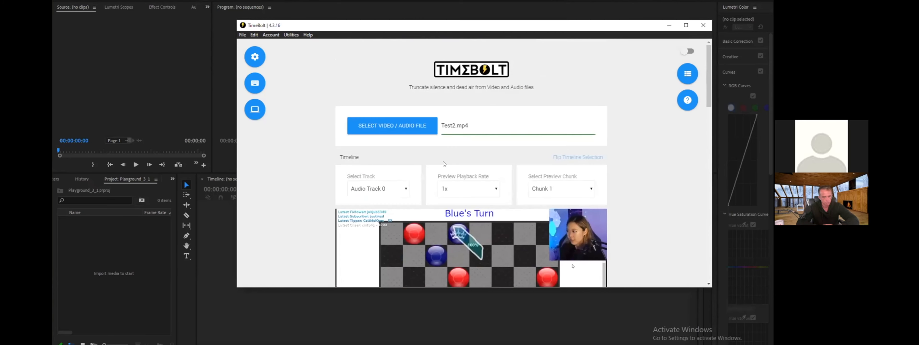
pyautogui.scroll(-8, 455, 210)
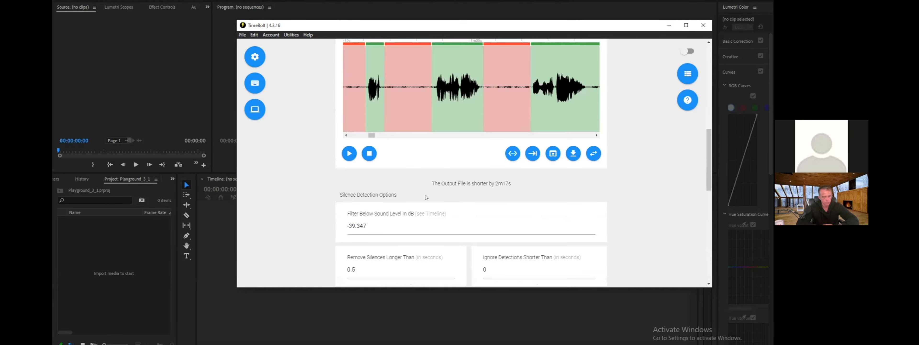
pyautogui.moveTo(373, 136); pyautogui.dragTo(343, 121)
pyautogui.scroll(-8, 349, 94)
pyautogui.click(566, 224)
pyautogui.click(436, 219)
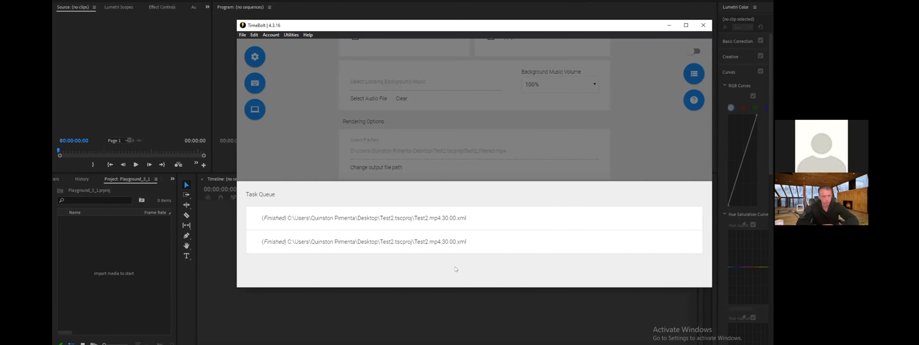
# Step: Import Test2.mp4.30.00.xml from the Test2.tscproj folder into the Playground_3_1 project in Premiere Pro
pyautogui.moveTo(307, 175); pyautogui.dragTo(115, 272)
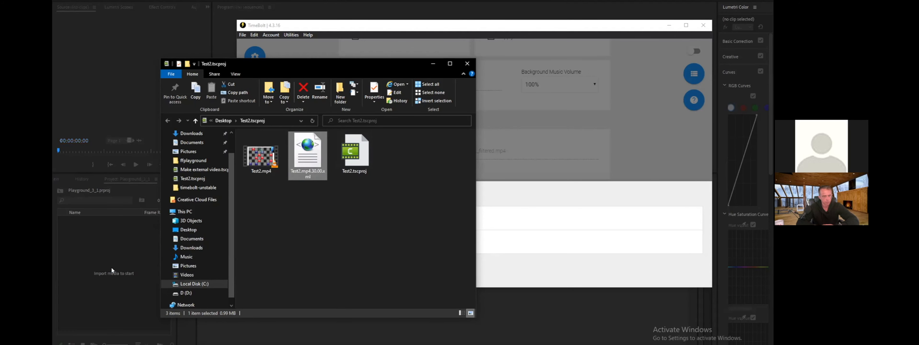
pyautogui.click(115, 262)
pyautogui.click(115, 262)
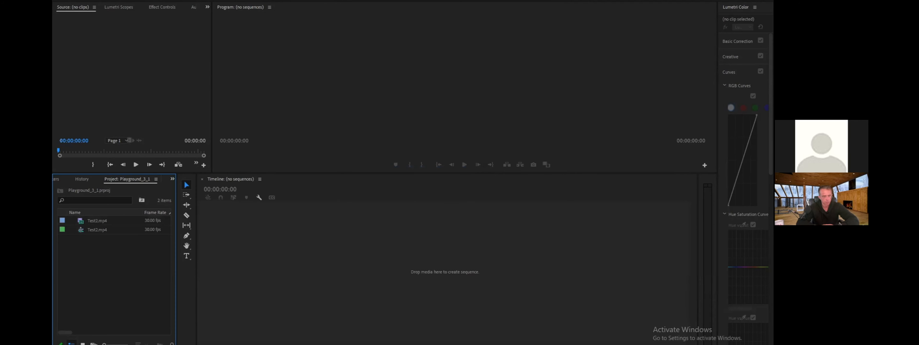
# Step: Open the imported Test2.mp4 sequence in the timeline and compare the project items in icon and list views
pyautogui.click(83, 344)
pyautogui.click(71, 343)
pyautogui.click(82, 343)
pyautogui.click(71, 344)
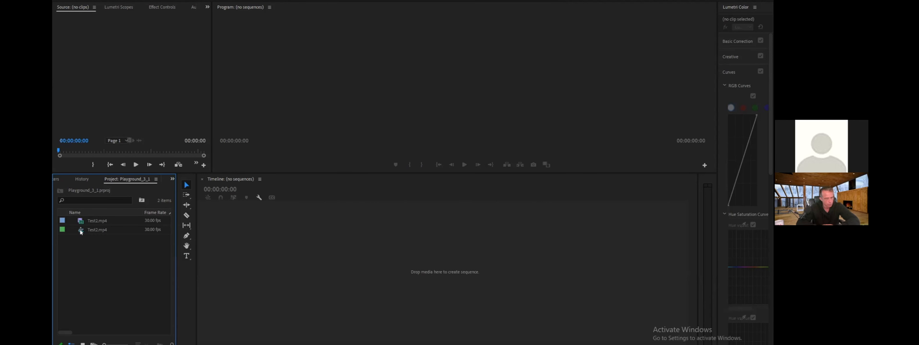
pyautogui.click(81, 231)
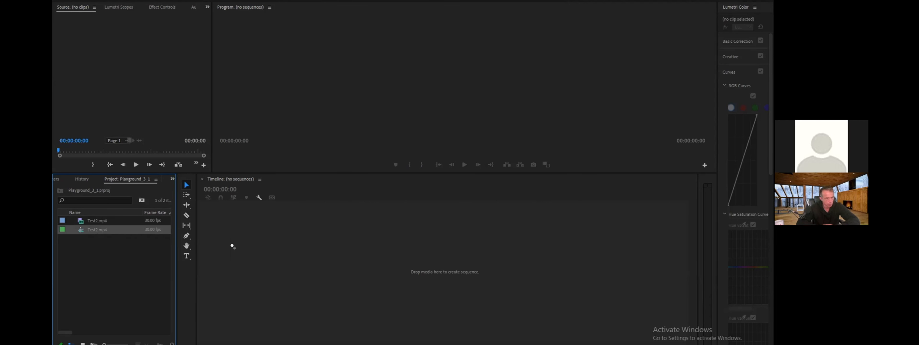
pyautogui.doubleClick(79, 229)
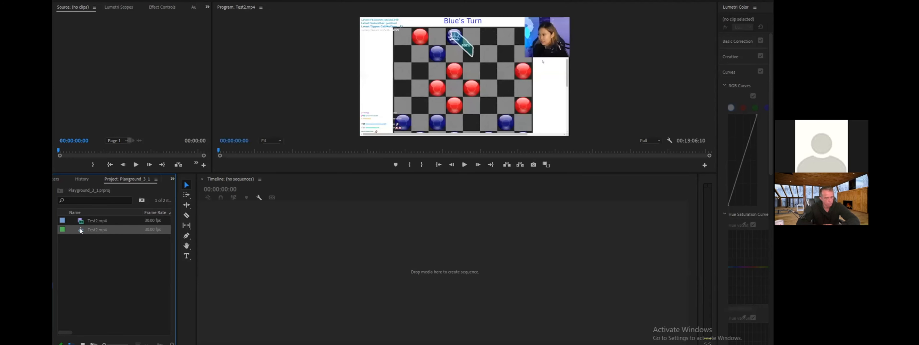
pyautogui.click(122, 270)
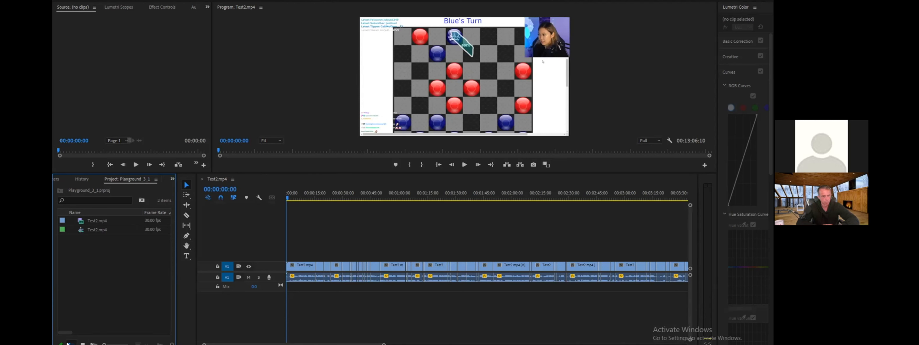
pyautogui.click(81, 343)
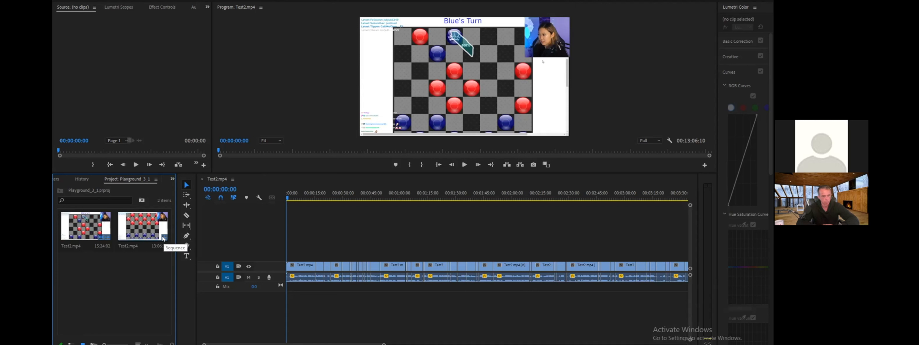
pyautogui.click(72, 343)
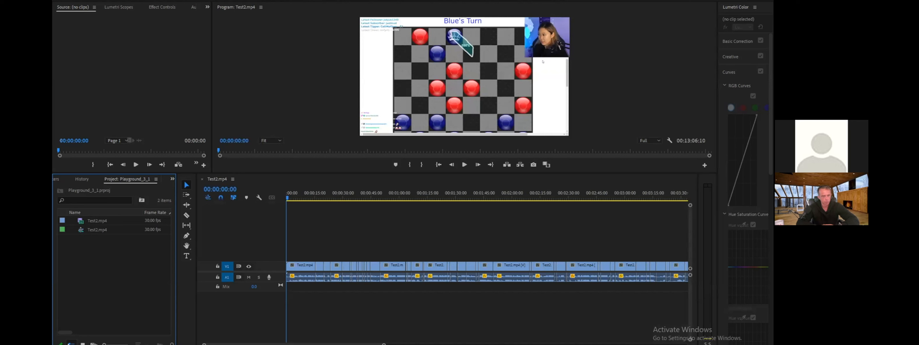
# Step: Create a new sequence named Main in the Playground_3_1 project
pyautogui.click(81, 230)
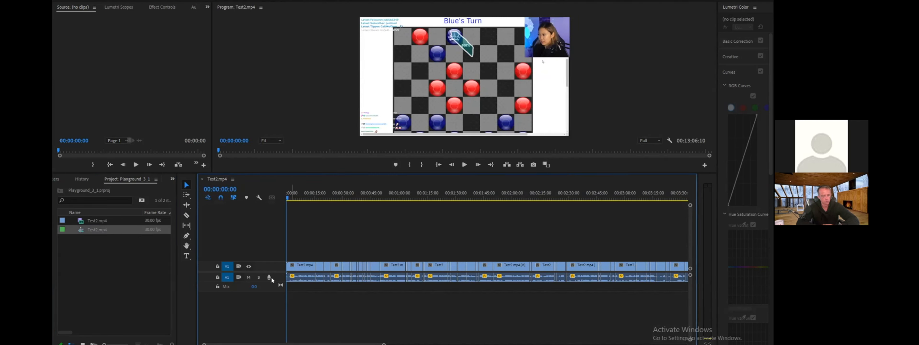
pyautogui.rightClick(145, 262)
pyautogui.moveTo(178, 150)
pyautogui.click(248, 150)
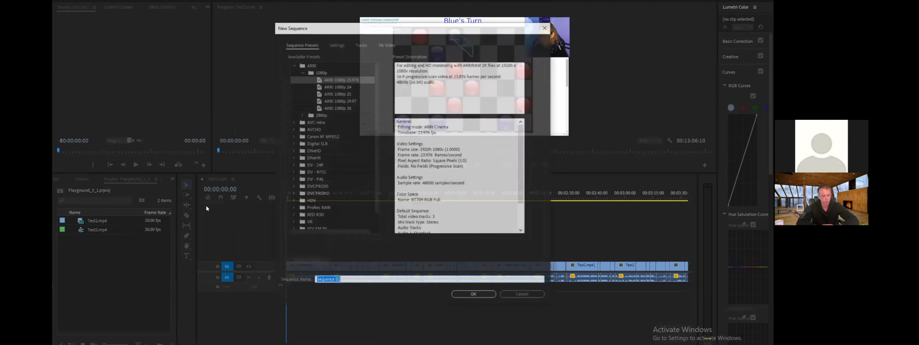
pyautogui.write('Main')
pyautogui.press('Return')
pyautogui.click(72, 249)
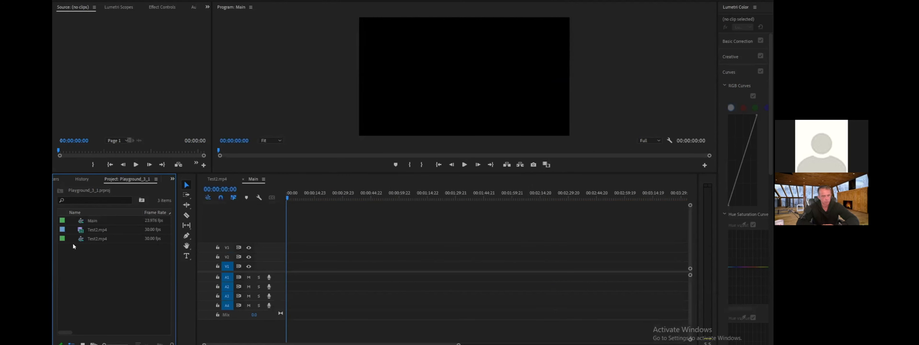
# Step: Copy all clips from the Test2.mp4 sequence and paste them at the start of the Main sequence
pyautogui.click(216, 179)
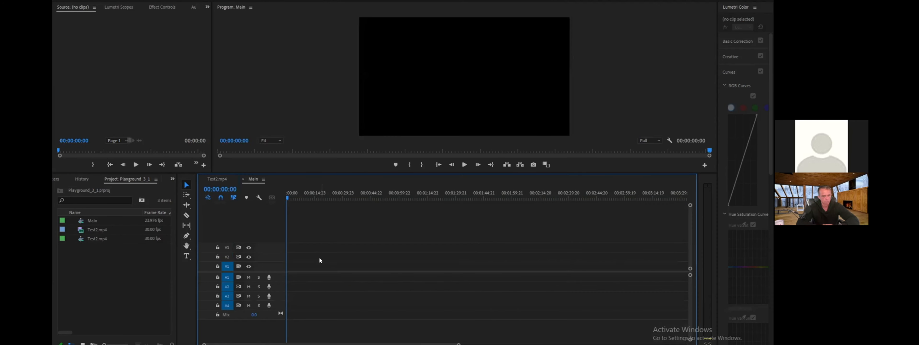
pyautogui.hotkey('ctrl', 'v')
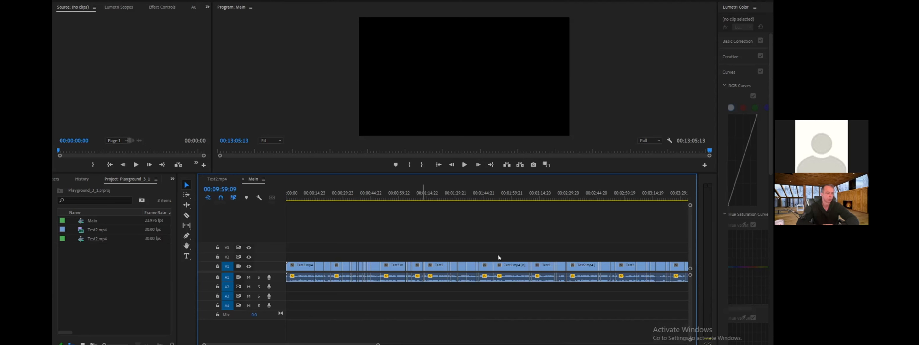
pyautogui.click(113, 267)
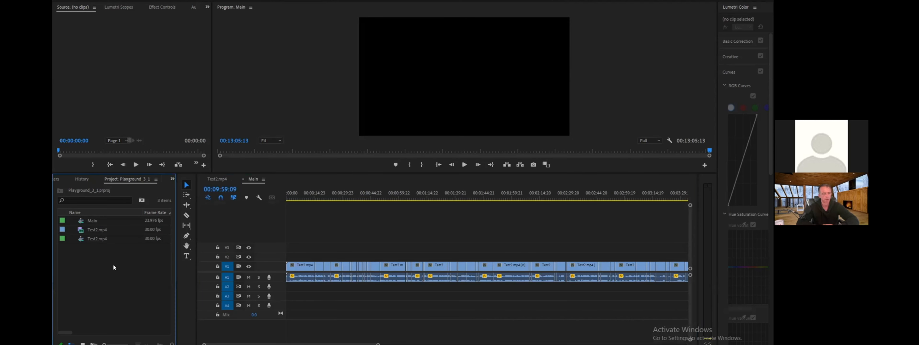
pyautogui.rightClick(124, 261)
pyautogui.click(102, 279)
# Step: Switch to TimeBolt, load 1.mp4 from the ffplayground folder, and export its cuts as an XML file
pyautogui.click(348, 344)
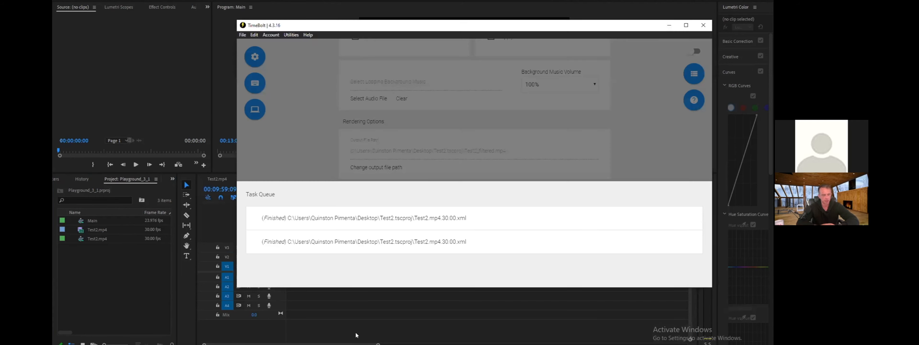
pyautogui.click(431, 166)
pyautogui.scroll(15, 431, 166)
pyautogui.click(393, 135)
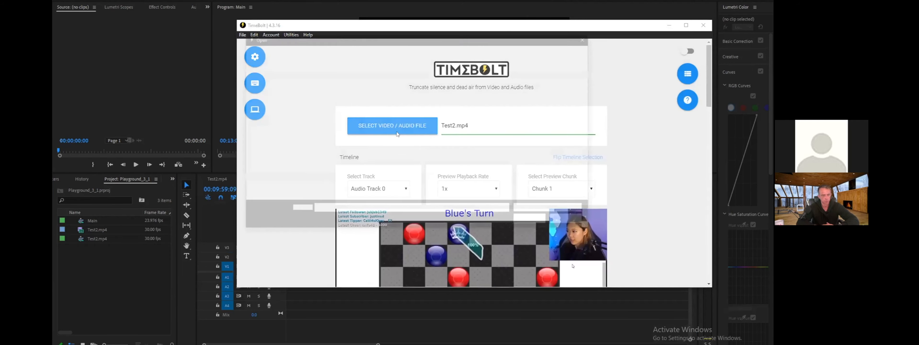
pyautogui.click(331, 51)
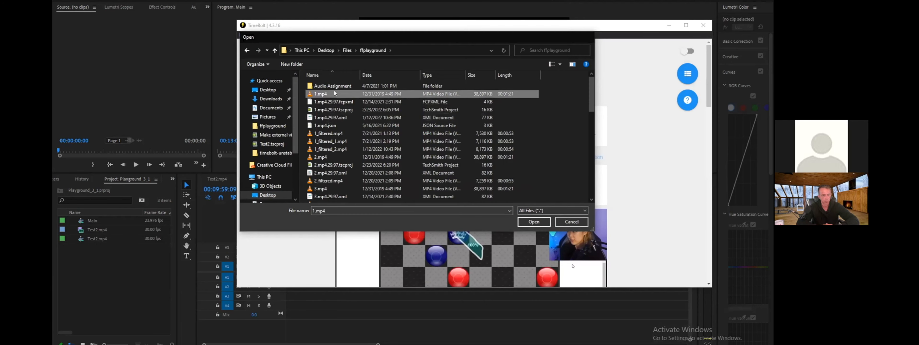
pyautogui.click(570, 221)
pyautogui.scroll(-10, 570, 223)
pyautogui.click(570, 223)
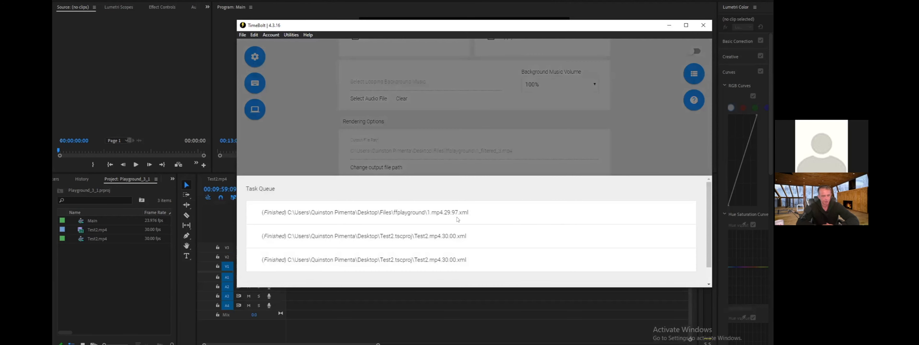
# Step: Import the exported 1.mp4.29.97.xml into the Playground_3_1 project in Premiere Pro and open its 1.mp4 sequence
pyautogui.click(451, 213)
pyautogui.click(309, 327)
pyautogui.moveTo(287, 185); pyautogui.dragTo(114, 281)
pyautogui.click(85, 237)
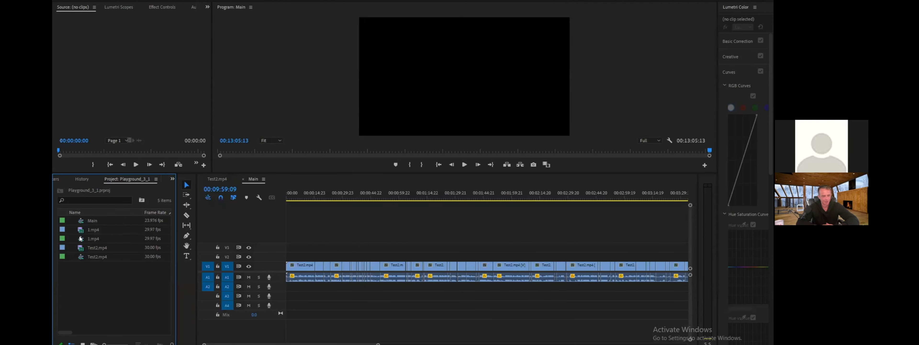
pyautogui.doubleClick(80, 239)
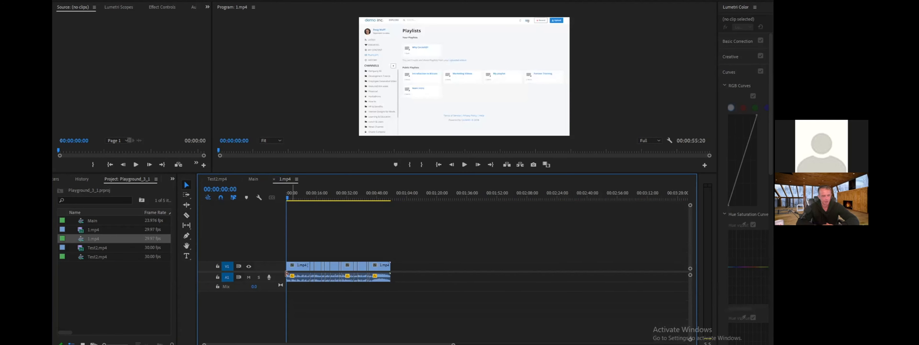
# Step: Copy all clips from the 1.mp4 sequence and append them to the end of the Main sequence
pyautogui.moveTo(417, 249); pyautogui.dragTo(281, 284)
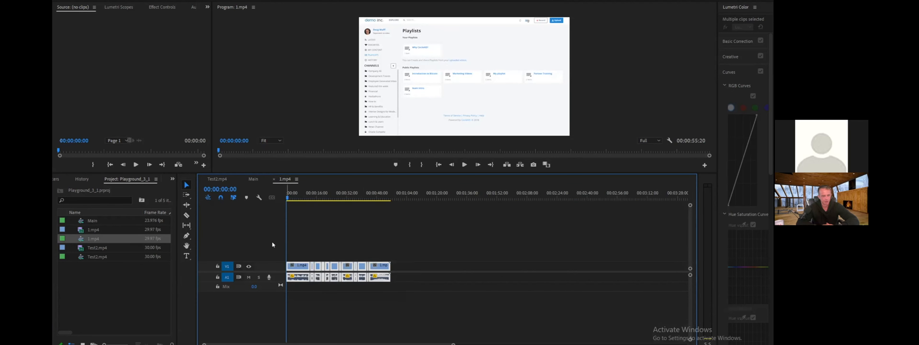
pyautogui.click(257, 181)
pyautogui.moveTo(278, 343); pyautogui.dragTo(456, 343)
pyautogui.click(442, 196)
pyautogui.hotkey('ctrl', 'v')
pyautogui.moveTo(456, 266); pyautogui.dragTo(443, 267)
pyautogui.click(381, 197)
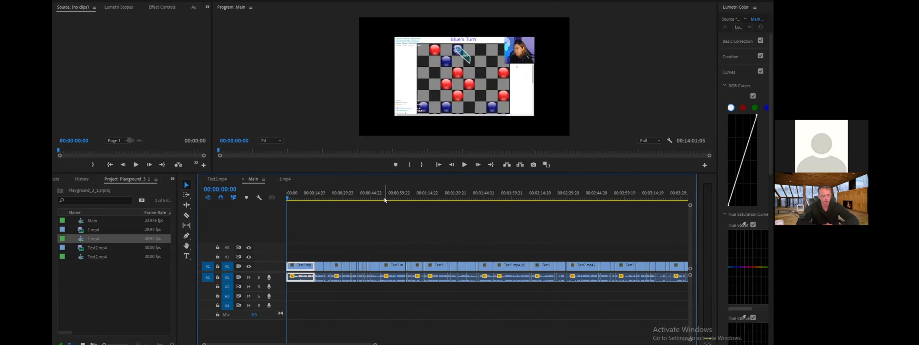
# Step: Examine the combined clips along the whole length of the Main sequence
pyautogui.scroll(-5, 410, 272)
pyautogui.scroll(5, 409, 273)
pyautogui.moveTo(397, 241); pyautogui.dragTo(420, 277)
pyautogui.click(396, 236)
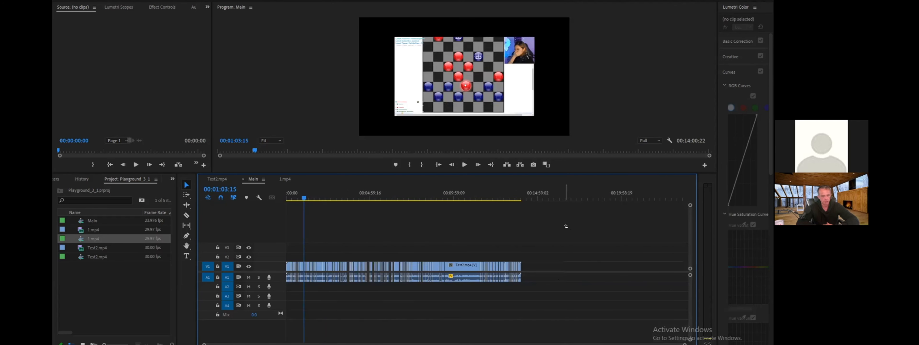
pyautogui.moveTo(557, 228); pyautogui.dragTo(329, 312)
pyautogui.click(423, 301)
pyautogui.scroll(10, 367, 275)
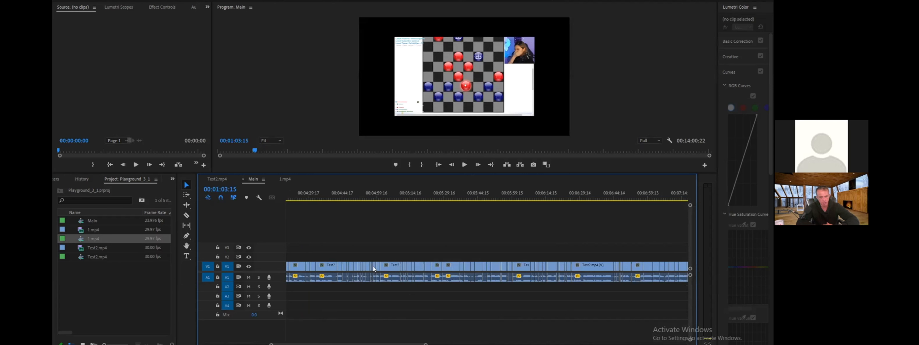
pyautogui.scroll(1, 374, 270)
pyautogui.moveTo(328, 344); pyautogui.dragTo(238, 343)
pyautogui.scroll(-10, 385, 285)
pyautogui.scroll(3, 317, 258)
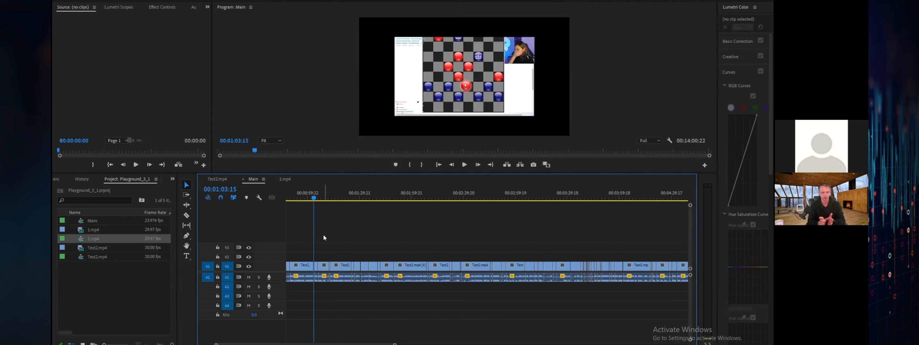
pyautogui.moveTo(360, 231); pyautogui.dragTo(299, 291)
pyautogui.click(299, 290)
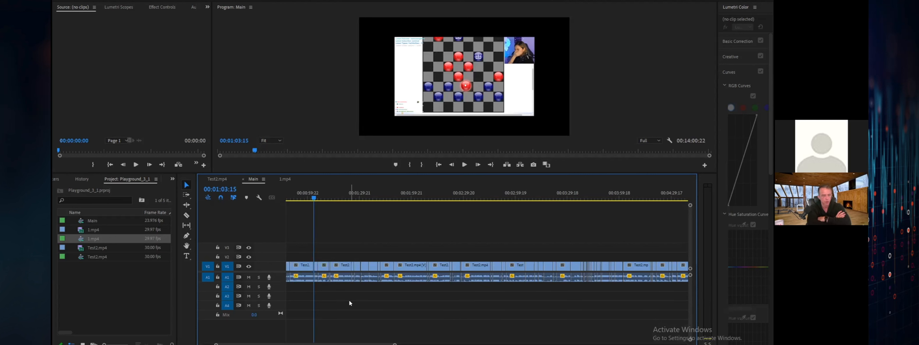
pyautogui.scroll(4, 350, 302)
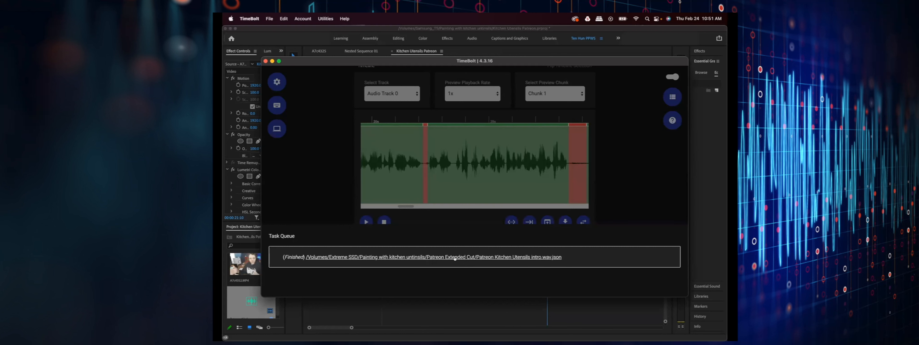
# Step: Close TimeBolt's task queue and play back part of the intro WAV recording from the beginning of its waveform
pyautogui.click(635, 188)
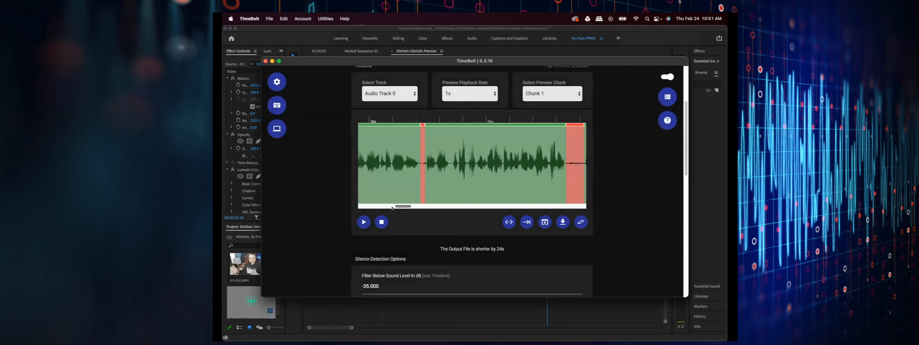
pyautogui.moveTo(392, 208); pyautogui.dragTo(361, 208)
pyautogui.click(364, 222)
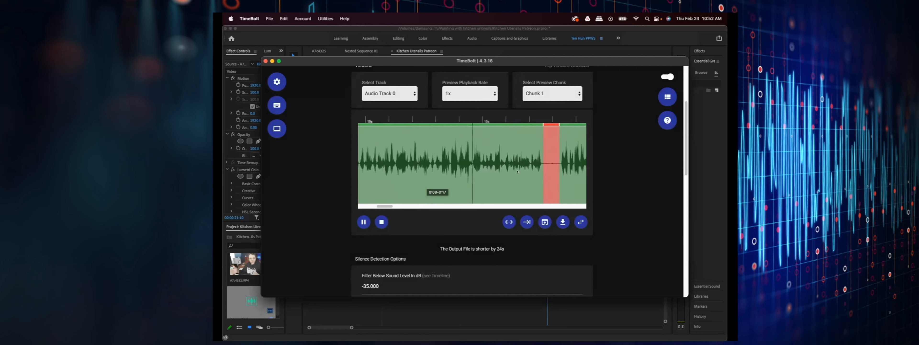
pyautogui.click(364, 222)
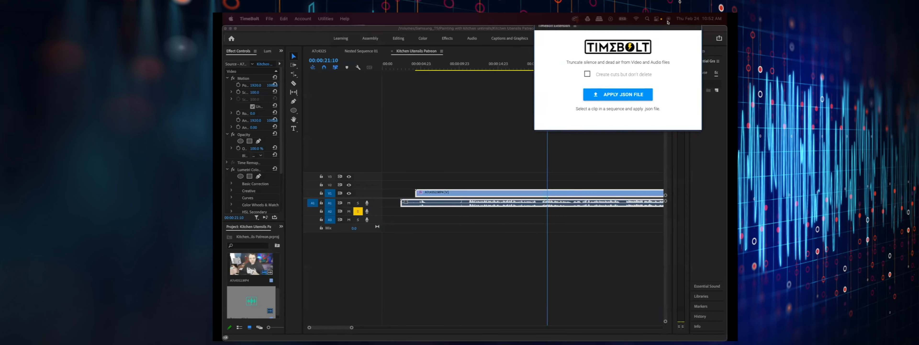
# Step: Select the synced clips in Premiere Pro and inspect Patreon Kitchen Utensils intro.wav.json in the TimeBolt Extension's file picker without applying it
pyautogui.click(466, 143)
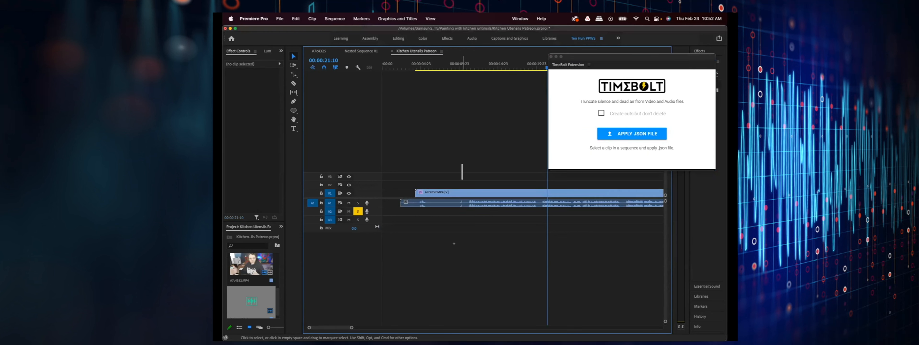
pyautogui.rightClick(466, 192)
pyautogui.scroll(-3, 492, 235)
pyautogui.click(437, 223)
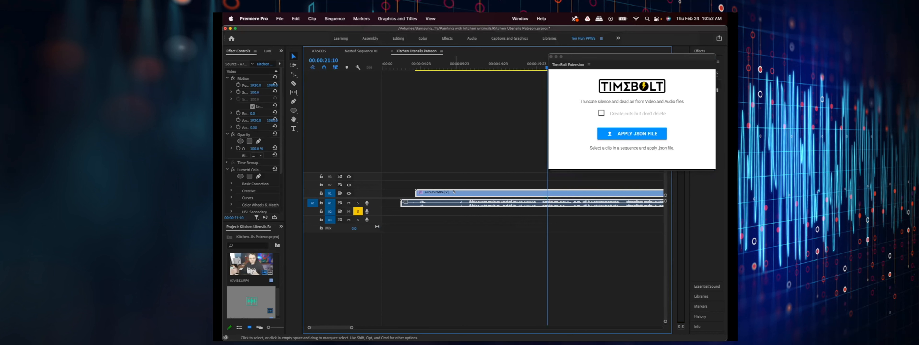
pyautogui.click(625, 133)
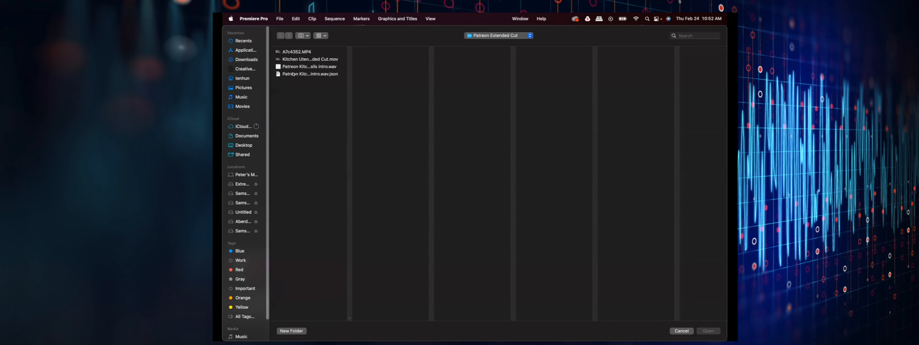
pyautogui.click(293, 75)
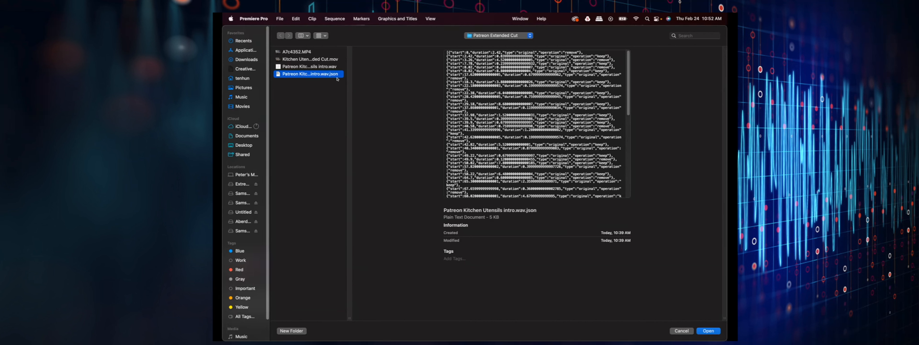
pyautogui.click(674, 330)
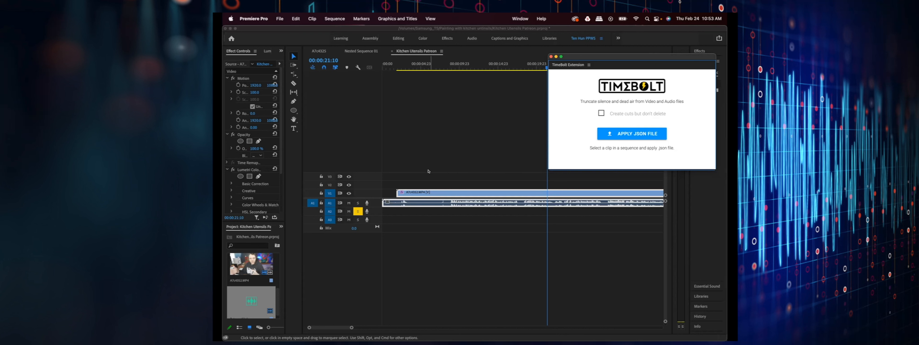
# Step: Place the external WAV recording at the start of track A2 and delete the selected A7c4352.MP4 clip with its audio
pyautogui.rightClick(427, 193)
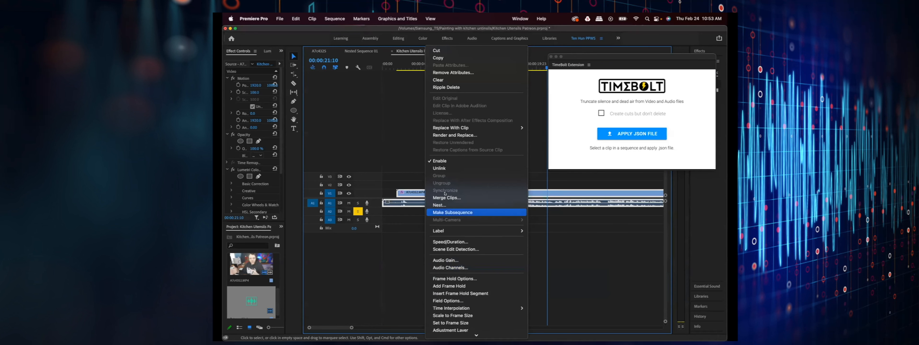
pyautogui.click(315, 229)
pyautogui.moveTo(258, 299); pyautogui.dragTo(389, 211)
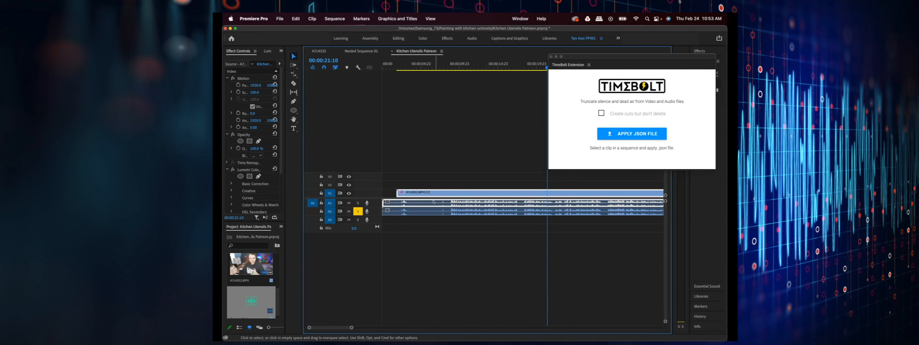
pyautogui.press('Delete')
# Step: Try placing A7c4352.MP4 on different tracks alongside the external WAV recording, and clear all clips from the timeline
pyautogui.moveTo(267, 263); pyautogui.dragTo(423, 219)
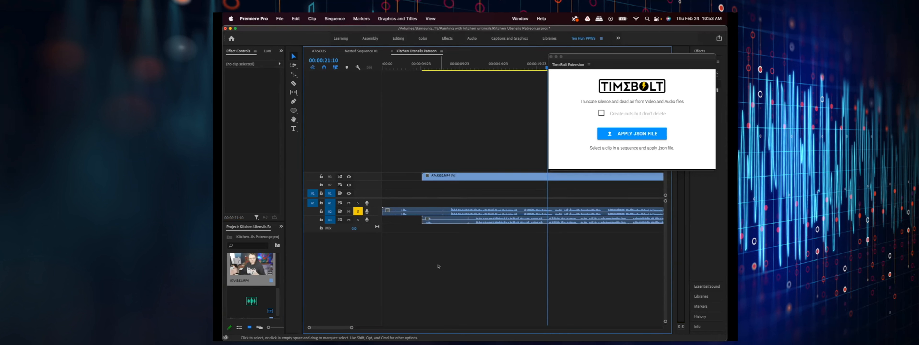
pyautogui.click(458, 220)
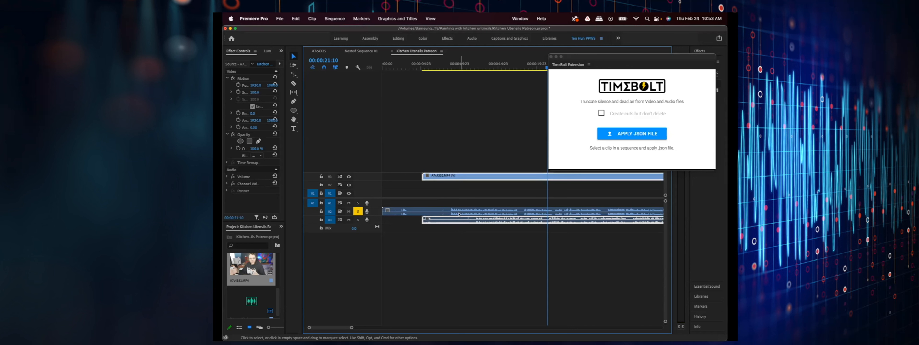
pyautogui.click(459, 201)
pyautogui.press('-')
pyautogui.press('-')
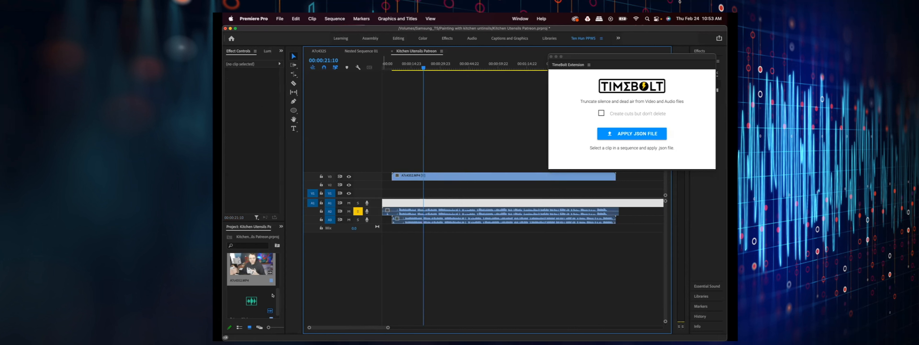
pyautogui.moveTo(246, 268); pyautogui.dragTo(381, 191)
pyautogui.moveTo(402, 166); pyautogui.dragTo(394, 221)
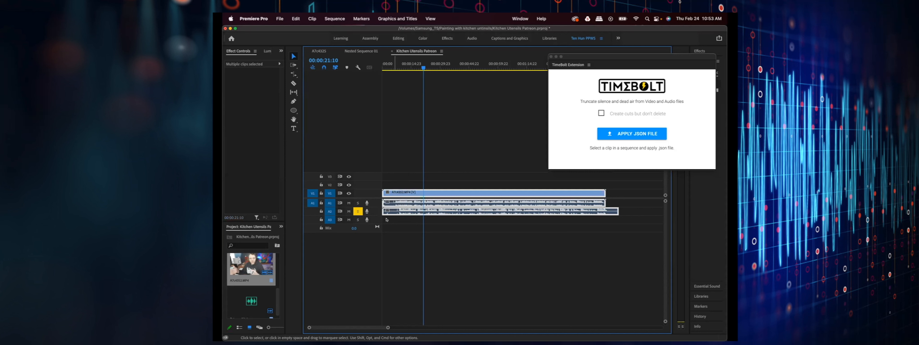
pyautogui.press('Delete')
# Step: Place A7c4352.MP4 on V1 and the external WAV on A2 at the sequence start, and synchronize them by audio on track channel 1
pyautogui.moveTo(250, 266); pyautogui.dragTo(382, 191)
pyautogui.moveTo(252, 299); pyautogui.dragTo(389, 210)
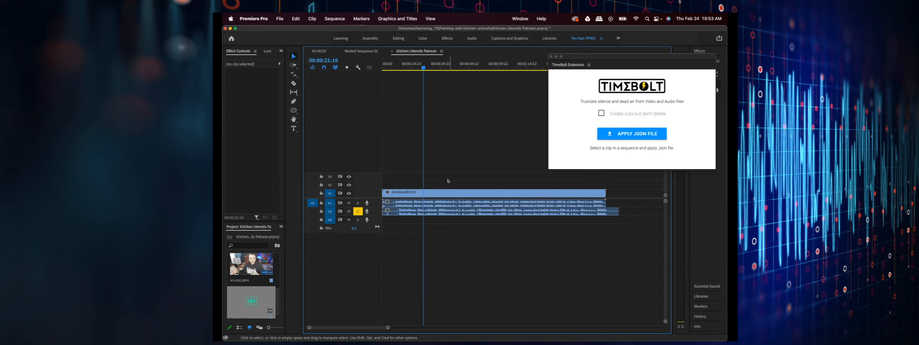
pyautogui.moveTo(450, 181); pyautogui.dragTo(467, 216)
pyautogui.rightClick(467, 214)
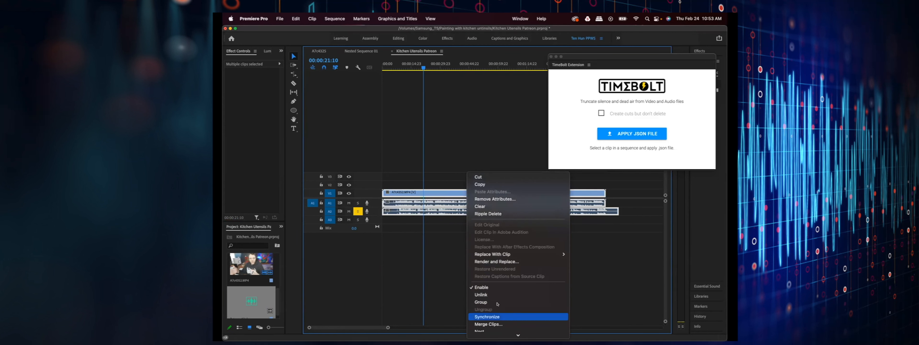
pyautogui.click(499, 285)
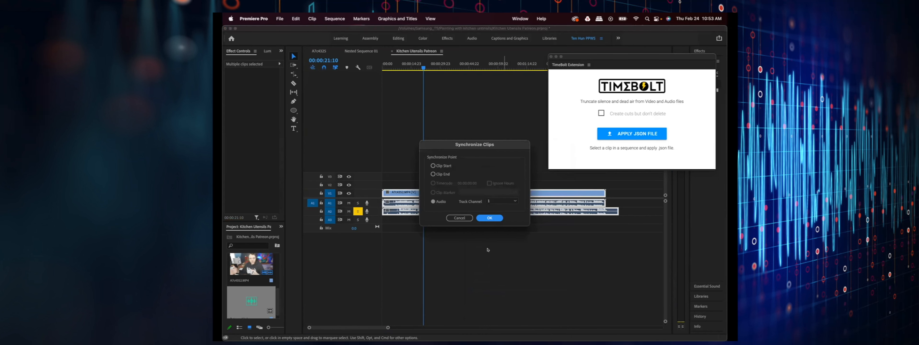
pyautogui.click(489, 218)
# Step: Turn off solo on track A2 and remove the camera audio linked to A7c4352.MP4, keeping the external WAV on A2
pyautogui.click(439, 212)
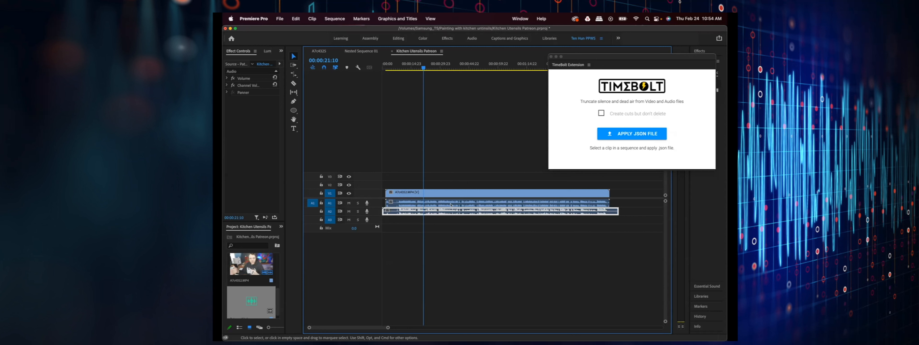
pyautogui.click(453, 218)
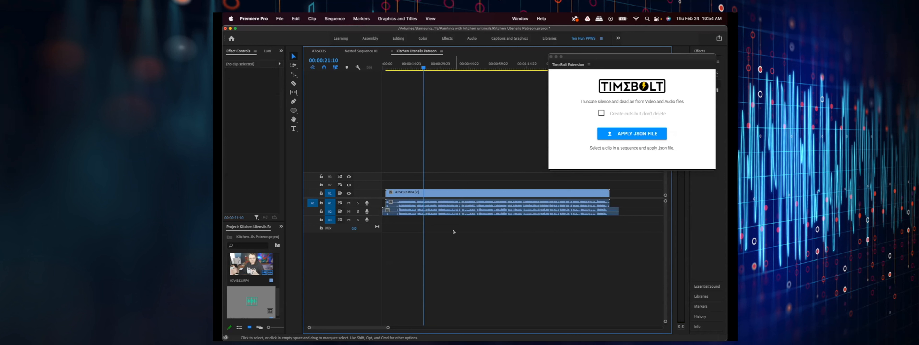
pyautogui.click(458, 212)
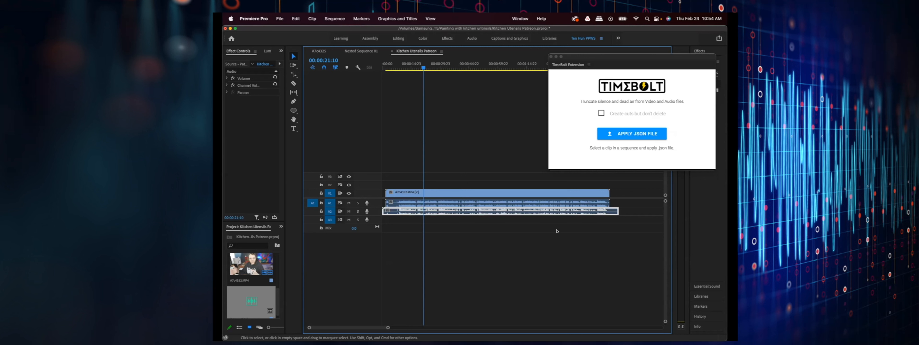
pyautogui.moveTo(532, 212); pyautogui.dragTo(535, 202)
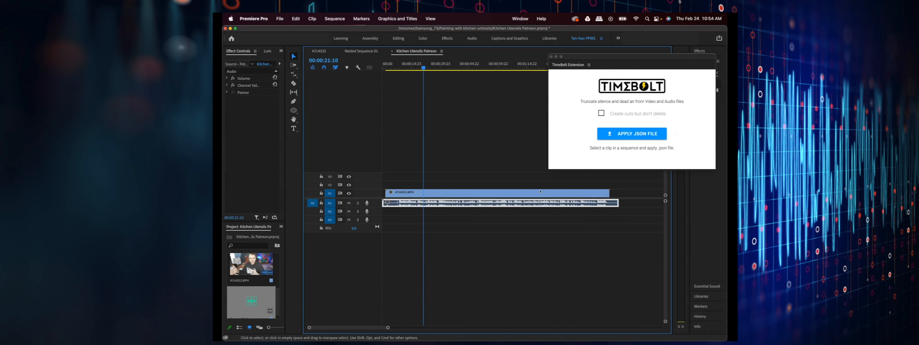
pyautogui.moveTo(467, 185); pyautogui.dragTo(472, 214)
pyautogui.click(466, 183)
pyautogui.click(472, 223)
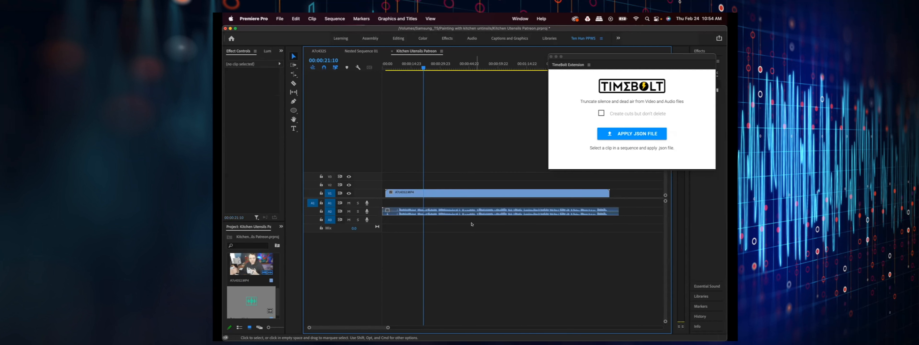
pyautogui.click(470, 213)
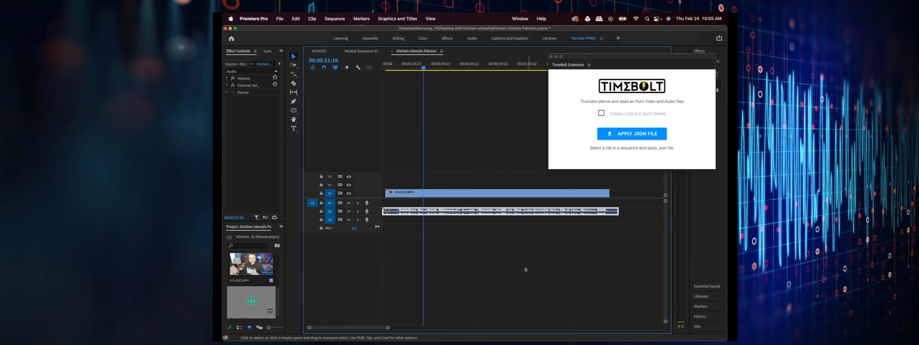
pyautogui.click(525, 269)
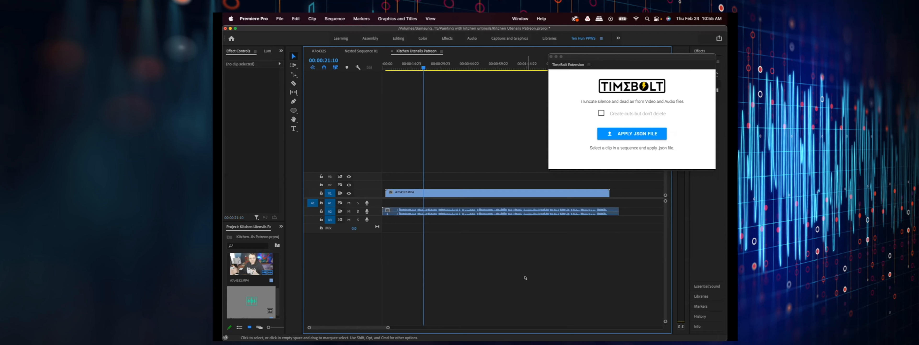
pyautogui.moveTo(448, 187); pyautogui.dragTo(466, 229)
pyautogui.click(480, 248)
pyautogui.click(471, 211)
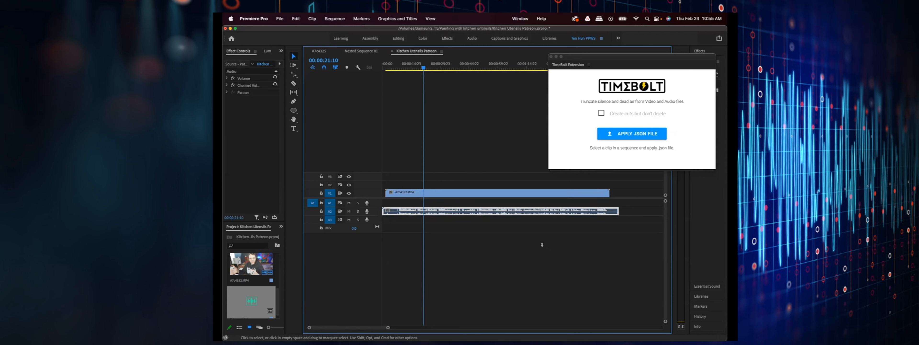
pyautogui.click(525, 193)
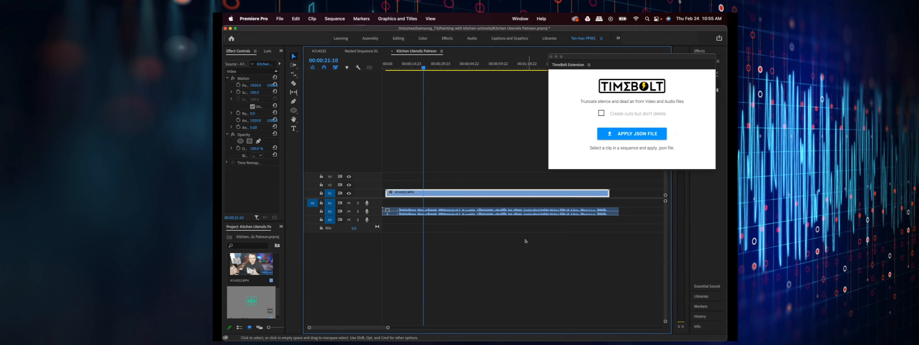
# Step: Apply the cuts from Patreon Kitchen Utensils intro.wav.json to the external WAV clip on track A2
pyautogui.click(528, 211)
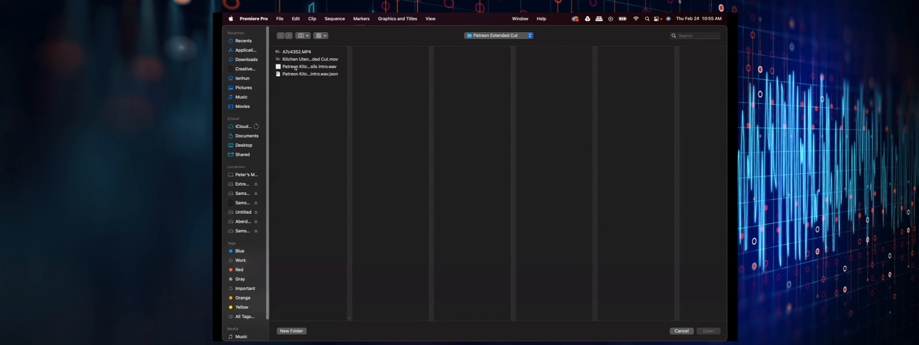
pyautogui.click(296, 74)
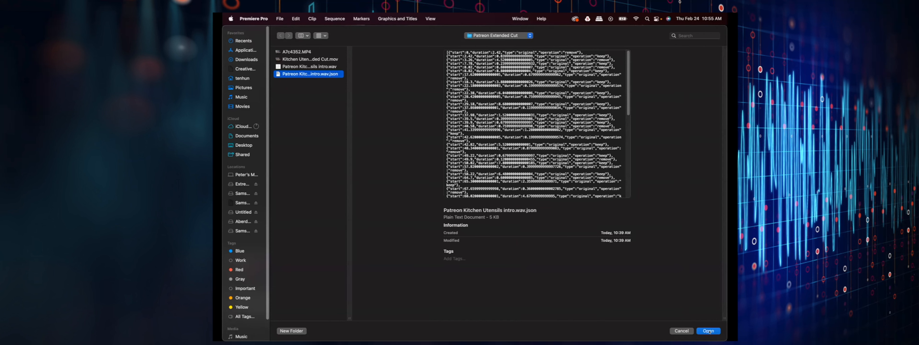
pyautogui.click(699, 330)
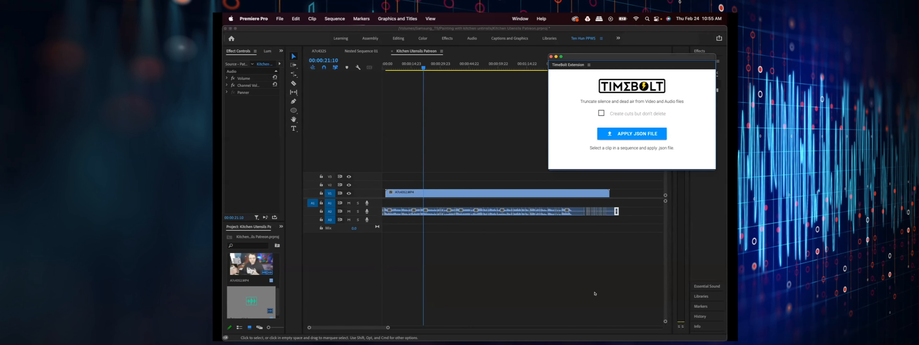
# Step: Apply the JSON cuts to A7c4352.MP4 on V1 and delete the camera audio segments from track A1
pyautogui.click(459, 193)
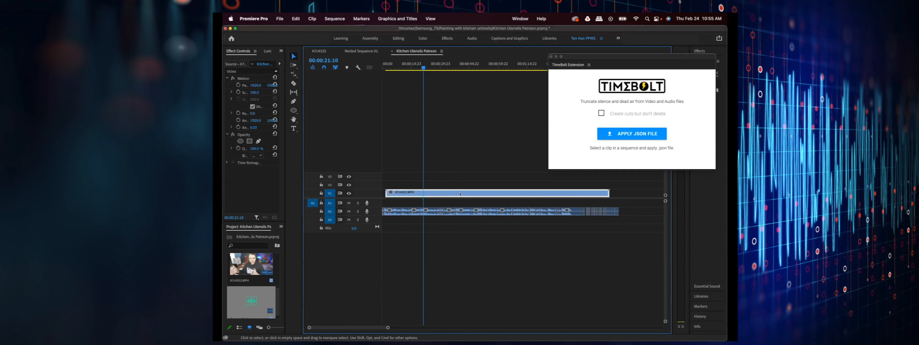
pyautogui.click(628, 135)
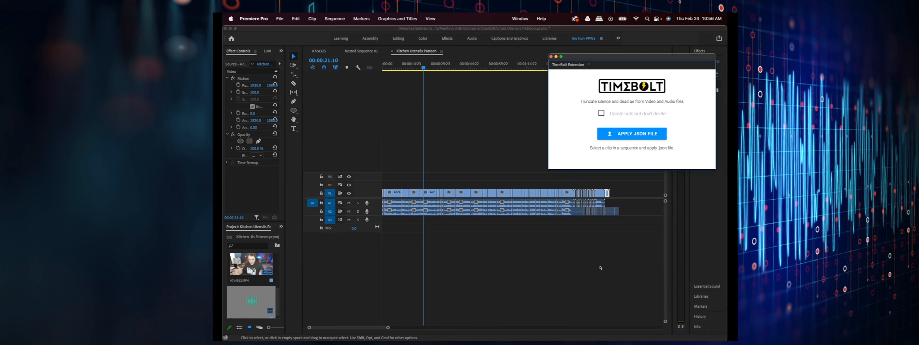
pyautogui.click(612, 202)
pyautogui.moveTo(612, 205); pyautogui.dragTo(366, 203)
pyautogui.press('Delete')
pyautogui.press('space')
pyautogui.press('space')
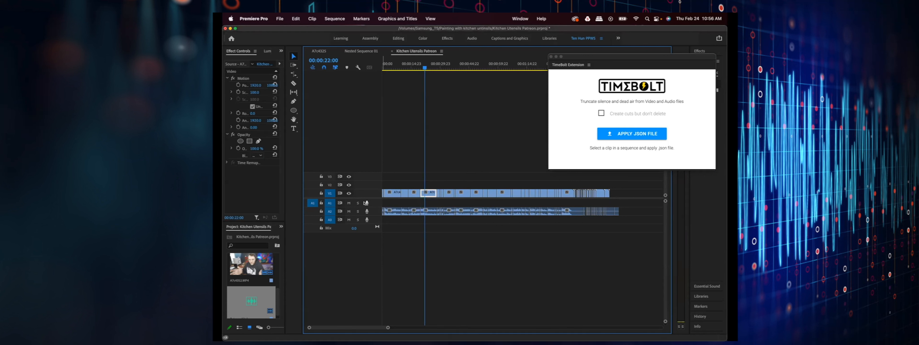
# Step: Examine how the video cuts on V1 line up with the external audio cuts on A2
pyautogui.click(439, 64)
pyautogui.press('=')
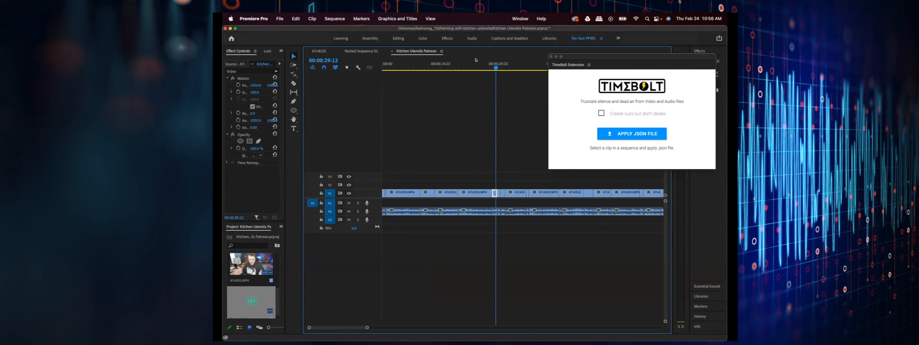
pyautogui.press('-')
pyautogui.press('-')
pyautogui.press('=')
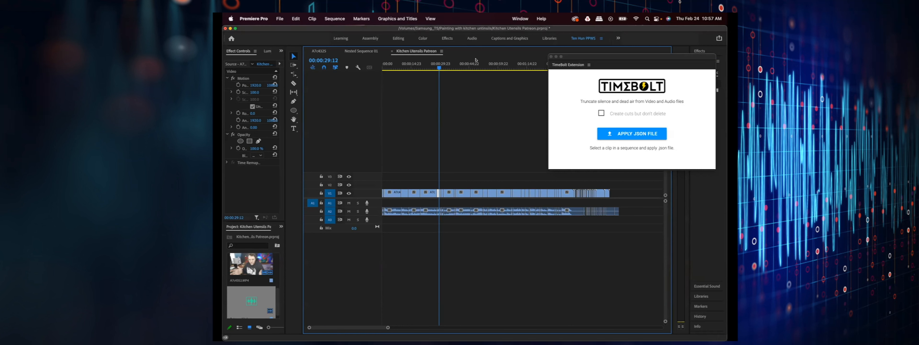
pyautogui.press('=')
pyautogui.press('=')
pyautogui.press('=')
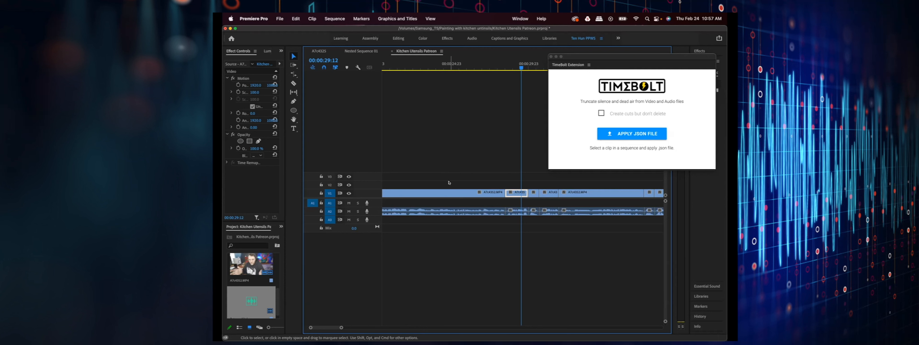
pyautogui.press('-')
pyautogui.press('-')
pyautogui.press('-')
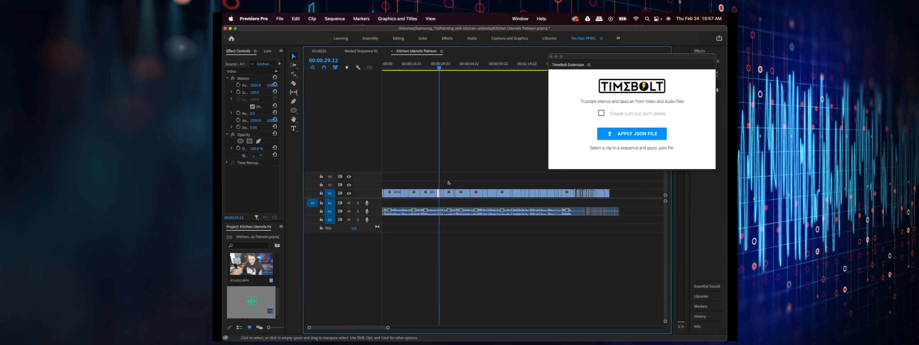
pyautogui.press('=')
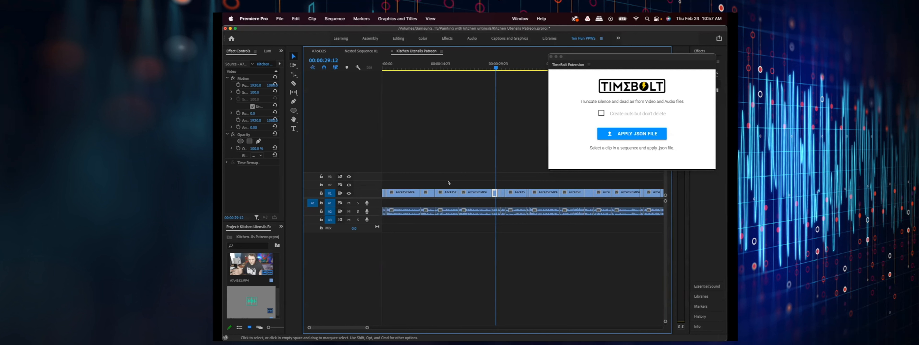
pyautogui.press('-')
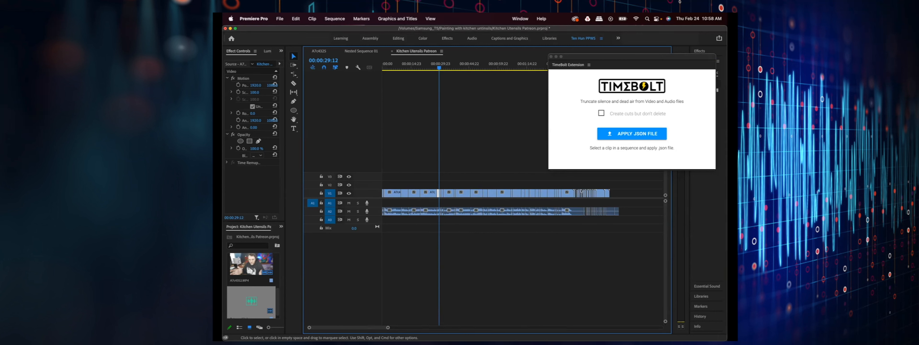
pyautogui.press('-')
pyautogui.press('-')
pyautogui.press('-')
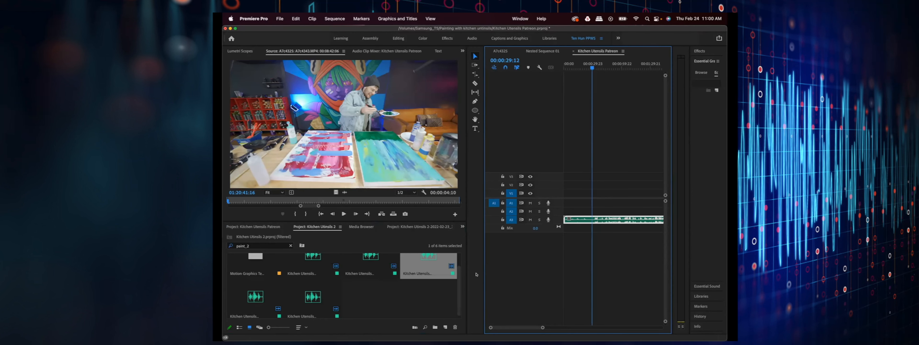
# Step: Widen the timeline area and place the long external audio recording at the sequence start on track A3
pyautogui.moveTo(466, 276); pyautogui.dragTo(436, 281)
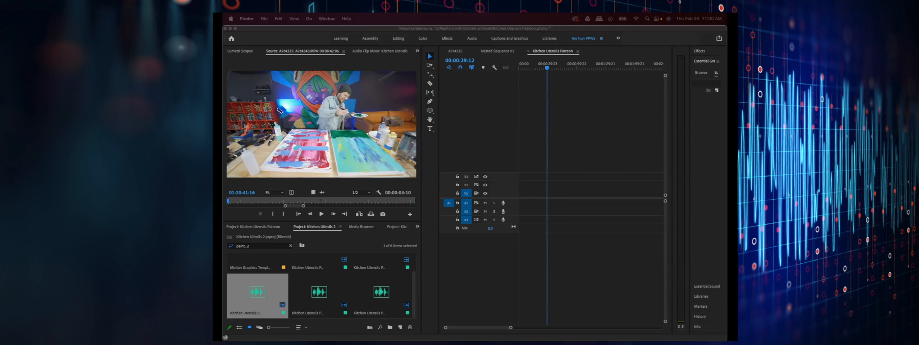
pyautogui.moveTo(649, 62); pyautogui.dragTo(520, 220)
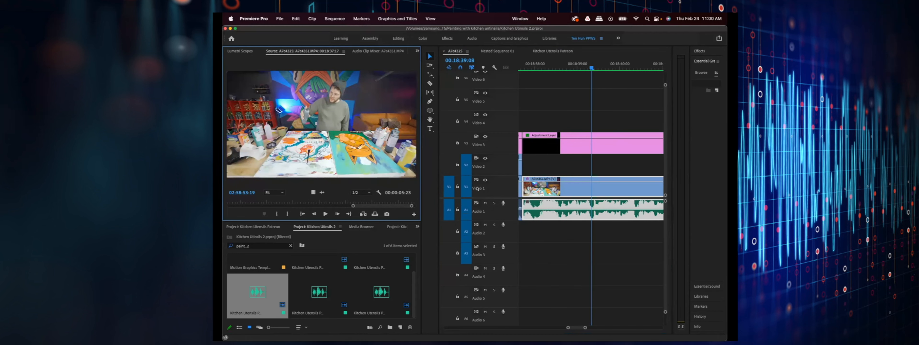
# Step: Examine the cut video, adjustment layer and audio segments near the end of the A7c4325 sequence
pyautogui.click(539, 100)
pyautogui.press('-')
pyautogui.press('-')
pyautogui.press('-')
pyautogui.press('-')
pyautogui.press('-')
pyautogui.press('-')
pyautogui.press('-')
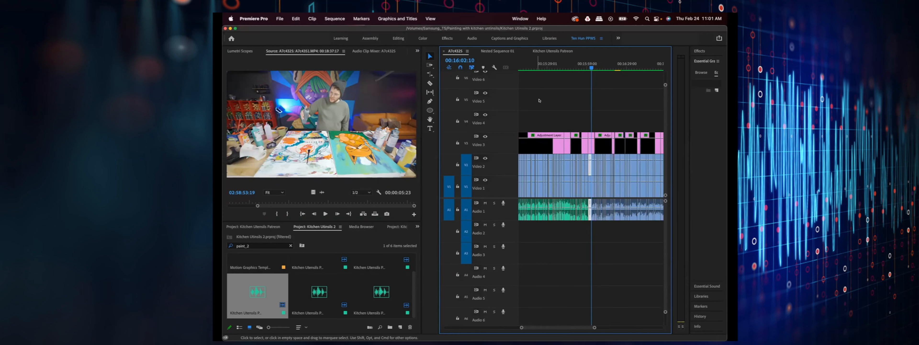
pyautogui.click(568, 64)
pyautogui.press('=')
pyautogui.press('=')
pyautogui.press('-')
pyautogui.press('-')
pyautogui.click(620, 64)
pyautogui.press('=')
pyautogui.press('=')
pyautogui.press('=')
pyautogui.press('=')
pyautogui.press('=')
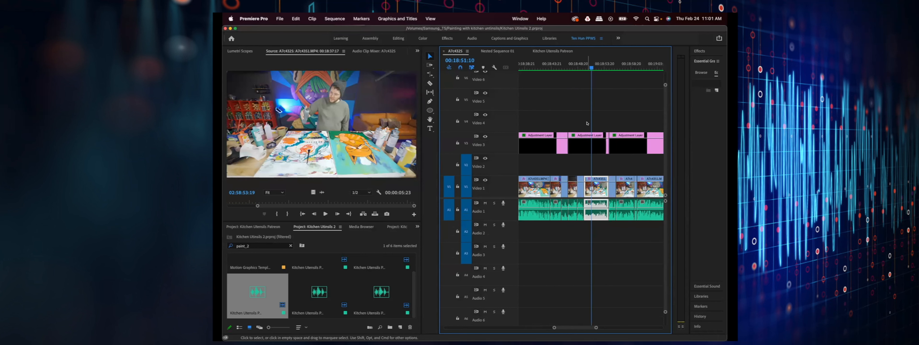
pyautogui.press('-')
pyautogui.press('-')
pyautogui.press('-')
pyautogui.click(570, 68)
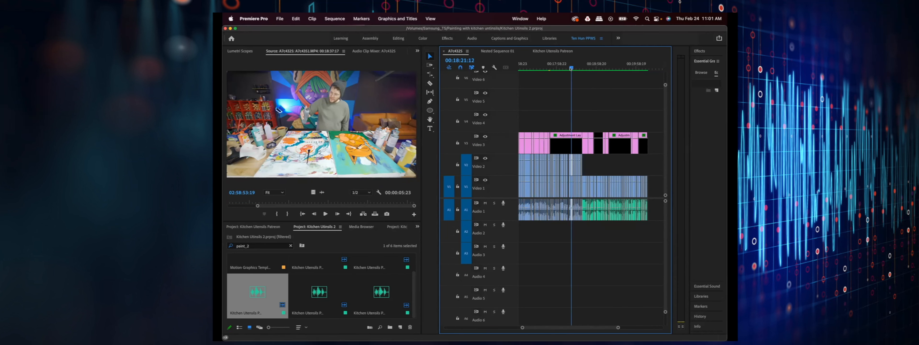
pyautogui.hscroll(-10, 602, 184)
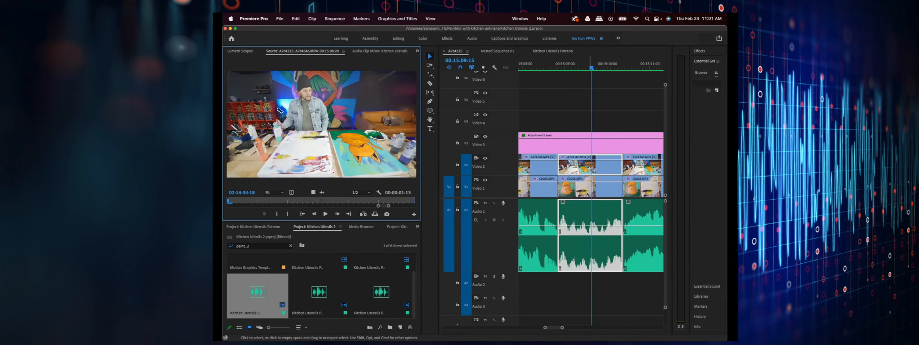
# Step: Compare the audio cuts on the expanded Audio 1 track with the clips on Video 1 and Video 2 across the A7c4325 sequence
pyautogui.click(587, 194)
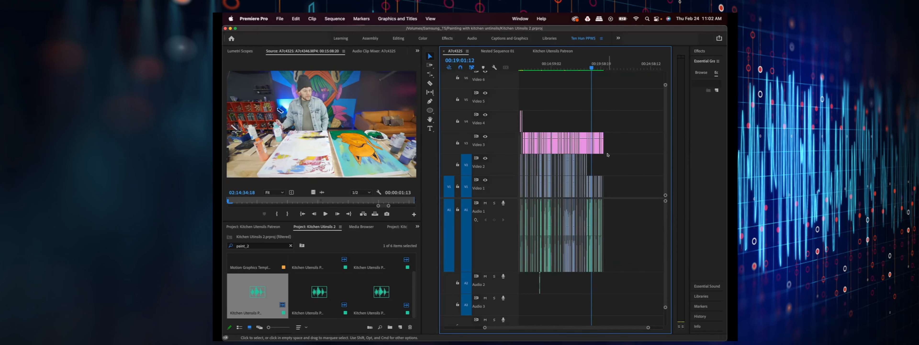
pyautogui.click(599, 64)
pyautogui.press('=')
pyautogui.press('=')
pyautogui.press('=')
pyautogui.press('=')
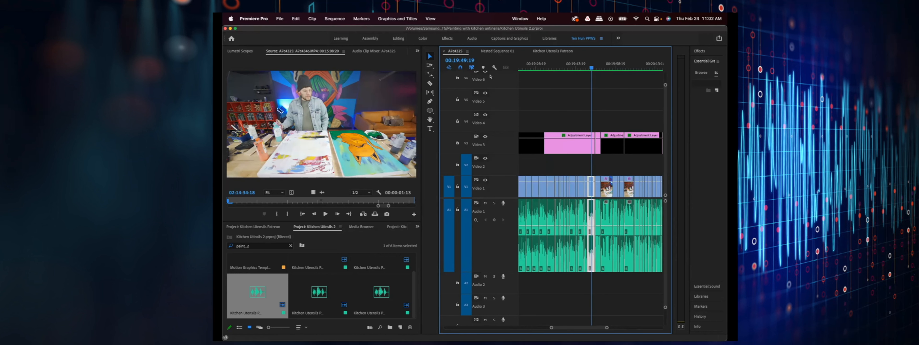
pyautogui.press('-')
pyautogui.press('-')
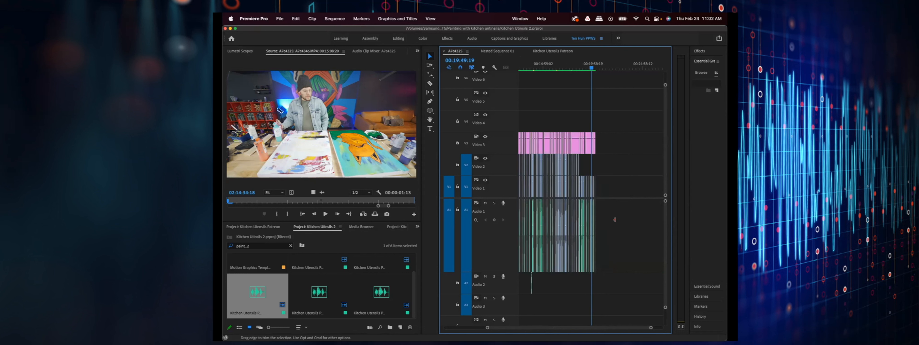
pyautogui.click(549, 60)
pyautogui.press('=')
pyautogui.press('=')
pyautogui.press('=')
pyautogui.press('=')
pyautogui.press('=')
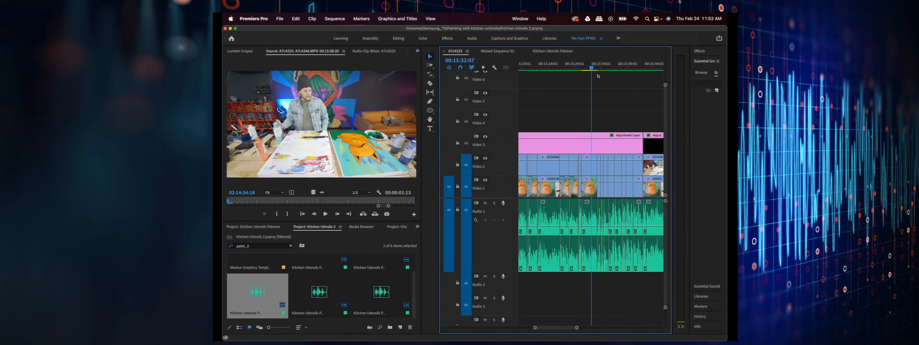
pyautogui.press('-')
pyautogui.press('-')
pyautogui.click(635, 62)
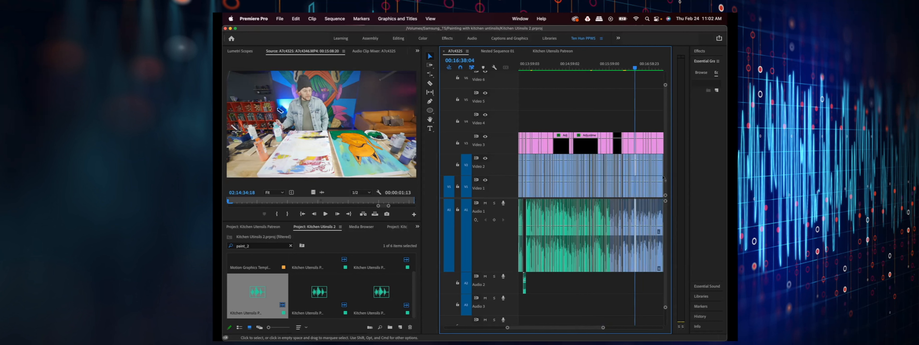
pyautogui.press('=')
pyautogui.press('=')
pyautogui.click(589, 241)
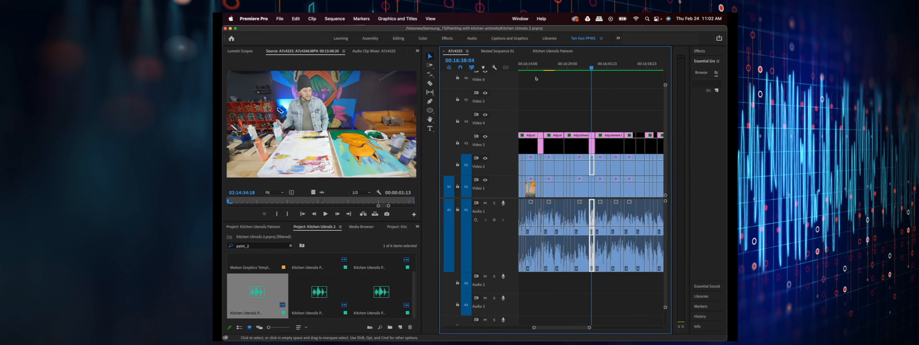
# Step: Return to the Kitchen Utensils Patreon sequence, deselect the recording on A3 and widen the timeline area
pyautogui.click(503, 52)
pyautogui.click(553, 51)
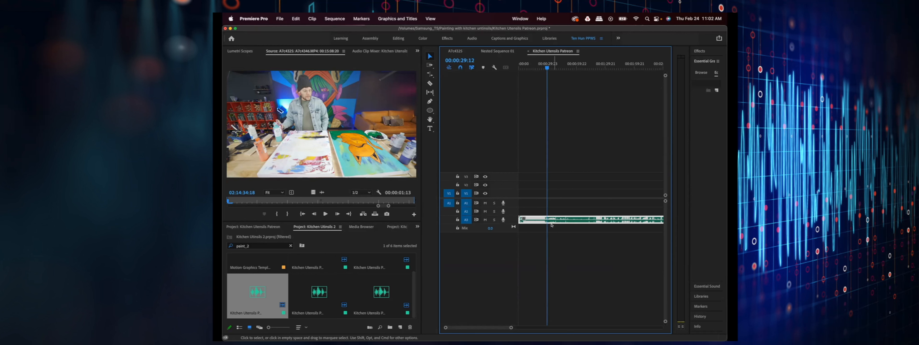
pyautogui.press('-')
pyautogui.press('-')
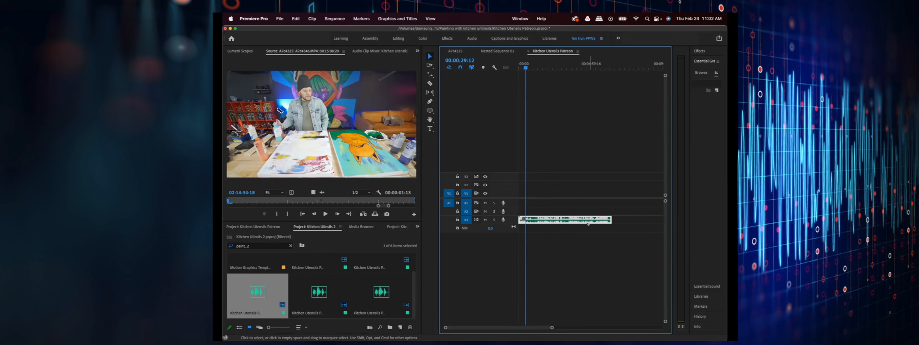
pyautogui.click(616, 223)
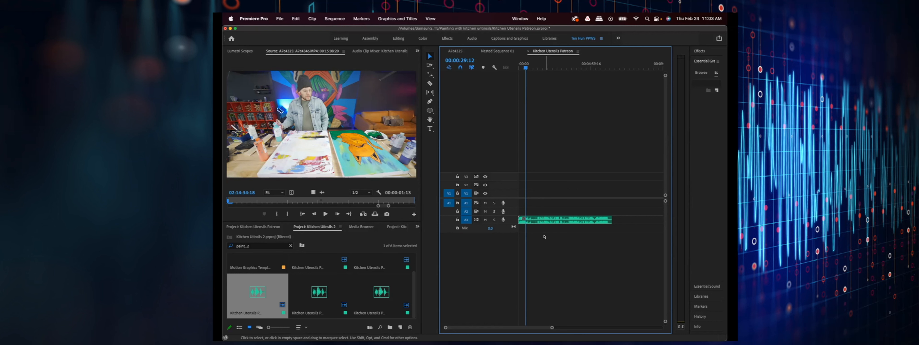
pyautogui.moveTo(421, 256)
pyautogui.mouseDown()
pyautogui.moveTo(408, 256)
pyautogui.moveTo(415, 260)
pyautogui.mouseUp()
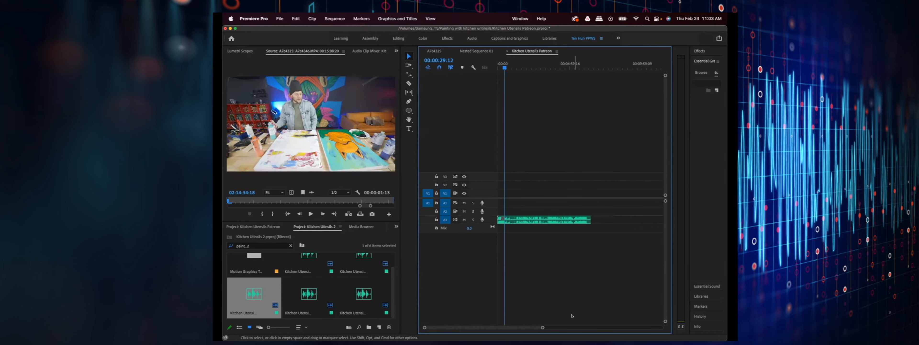